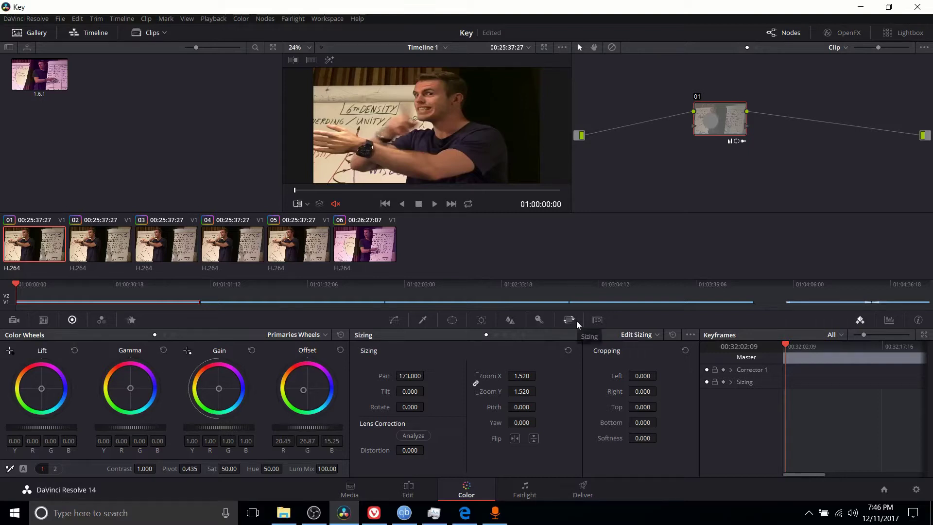
Cycle the Sizing palette through Input, Output, Node and Reference Sizing, then back to Edit Sizing.
{"action": "left_click", "coordinate": [494, 335]}
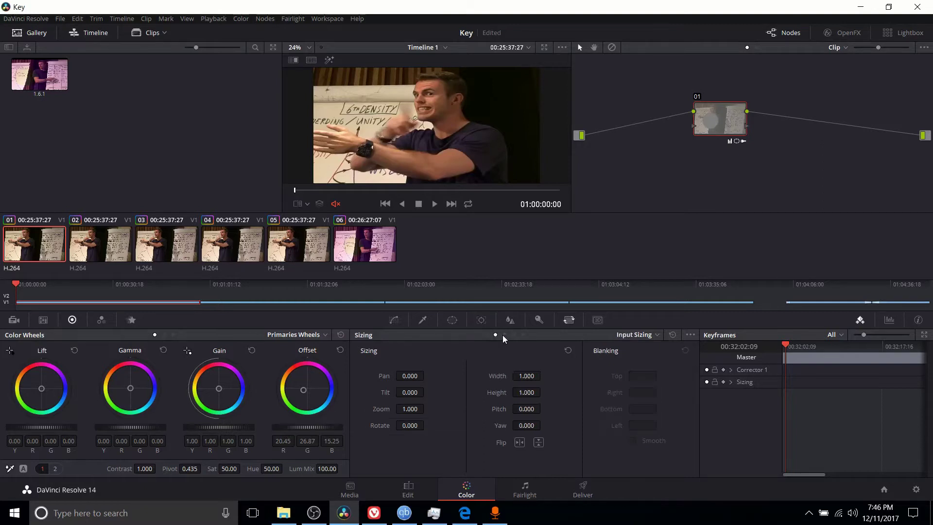
{"action": "left_click", "coordinate": [505, 335]}
{"action": "left_click", "coordinate": [513, 335]}
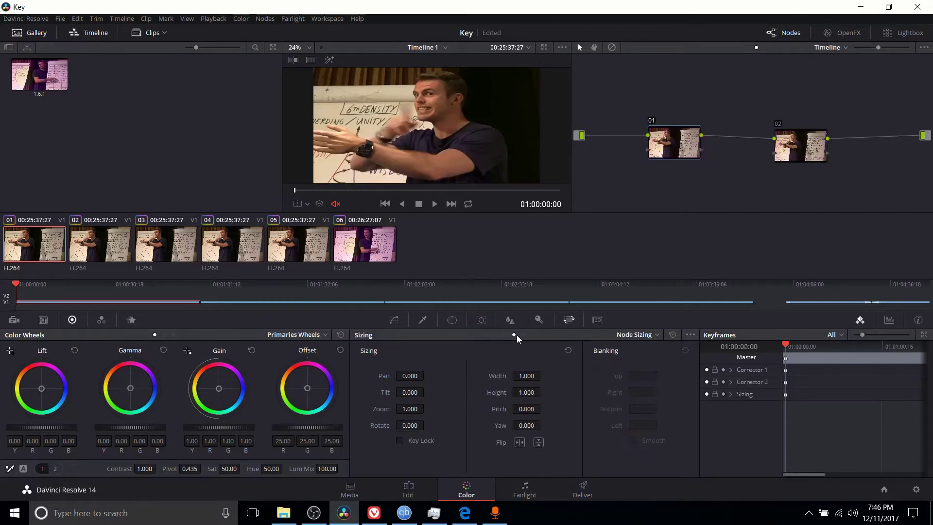
{"action": "left_click", "coordinate": [523, 334]}
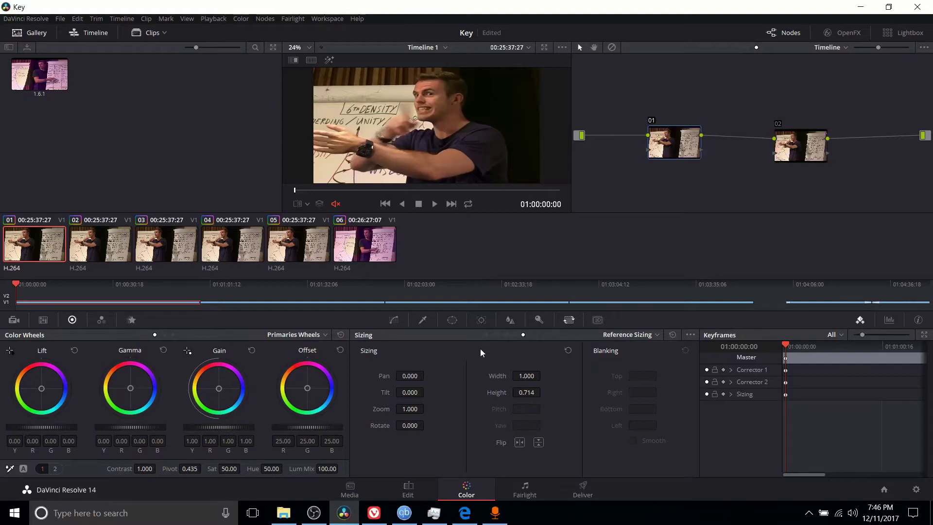
{"action": "left_click", "coordinate": [485, 335]}
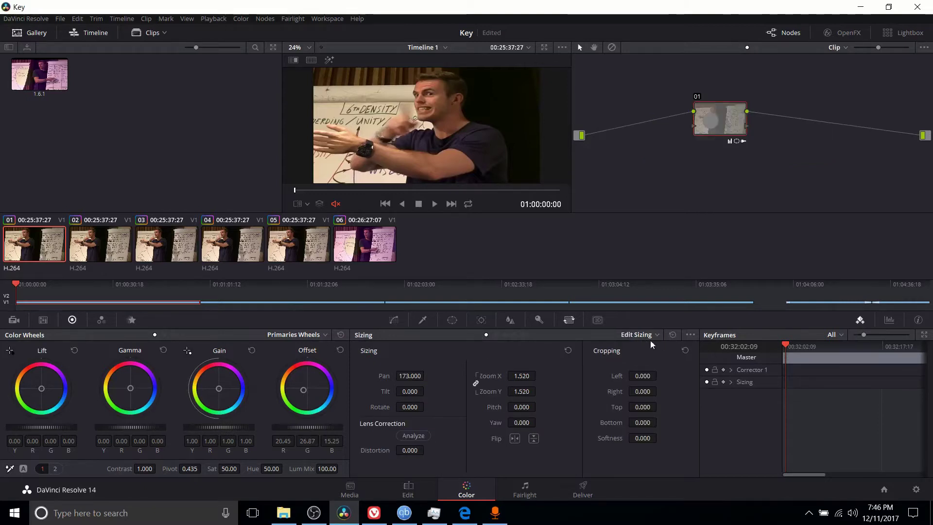
Select the first V1 clip on the Edit page and review its Inspector transform values.
{"action": "left_click", "coordinate": [408, 489]}
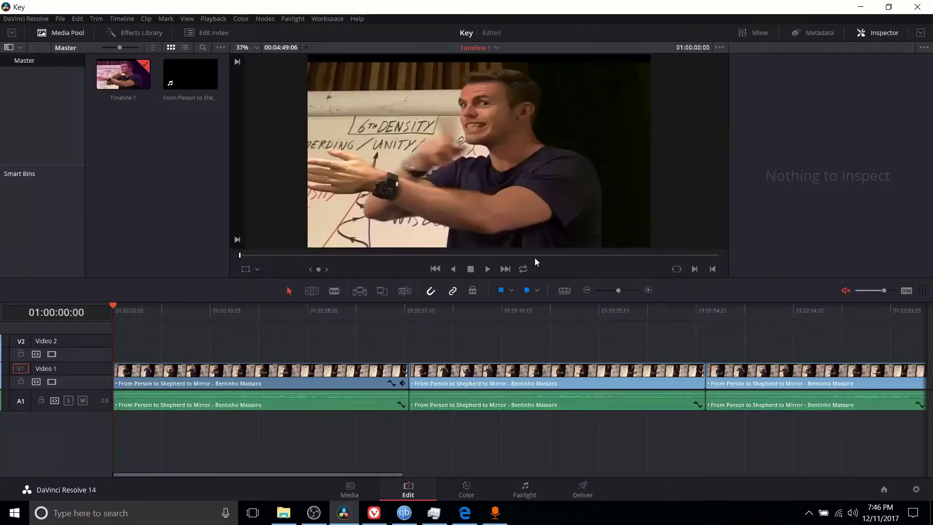
{"action": "left_click", "coordinate": [363, 384]}
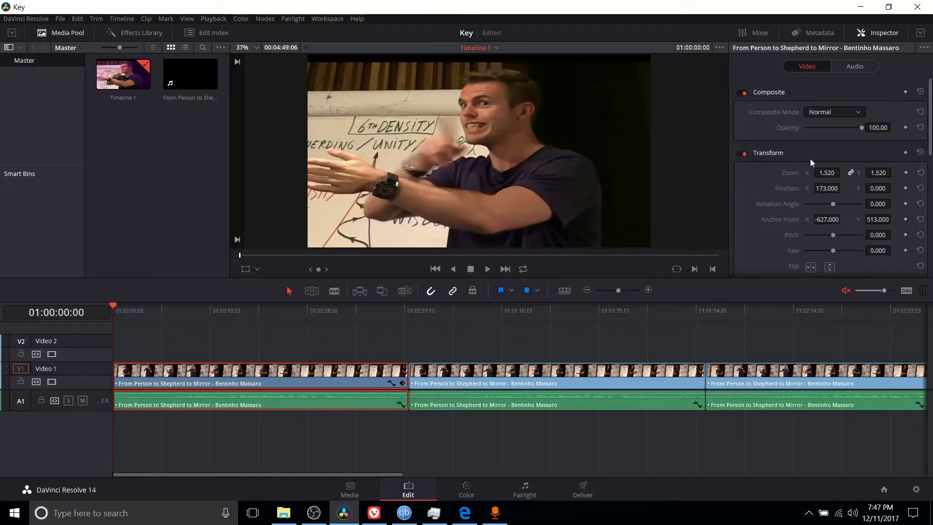
{"action": "scroll", "coordinate": [809, 158], "scroll_direction": "down", "scroll_amount": 1}
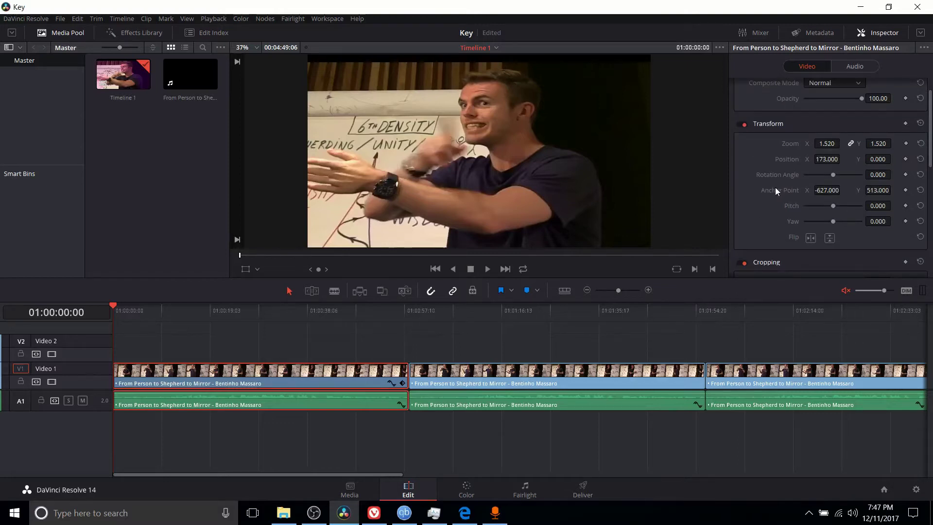
{"action": "scroll", "coordinate": [768, 194], "scroll_direction": "down", "scroll_amount": 1}
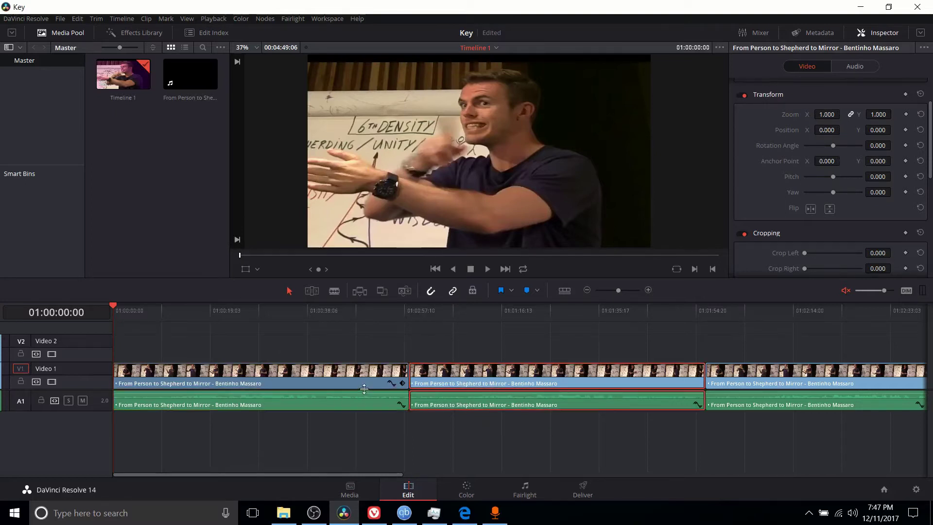
{"action": "scroll", "coordinate": [826, 146], "scroll_direction": "up", "scroll_amount": 2}
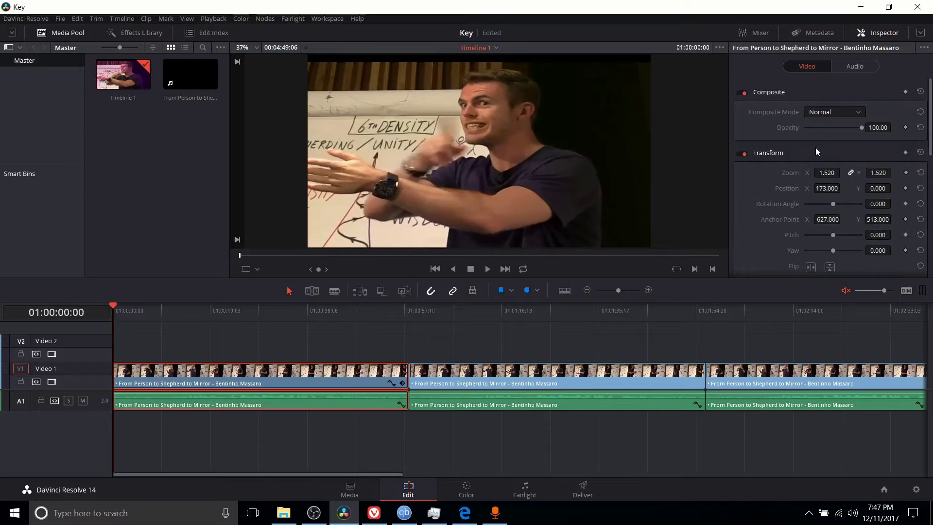
{"action": "scroll", "coordinate": [819, 153], "scroll_direction": "down", "scroll_amount": 1}
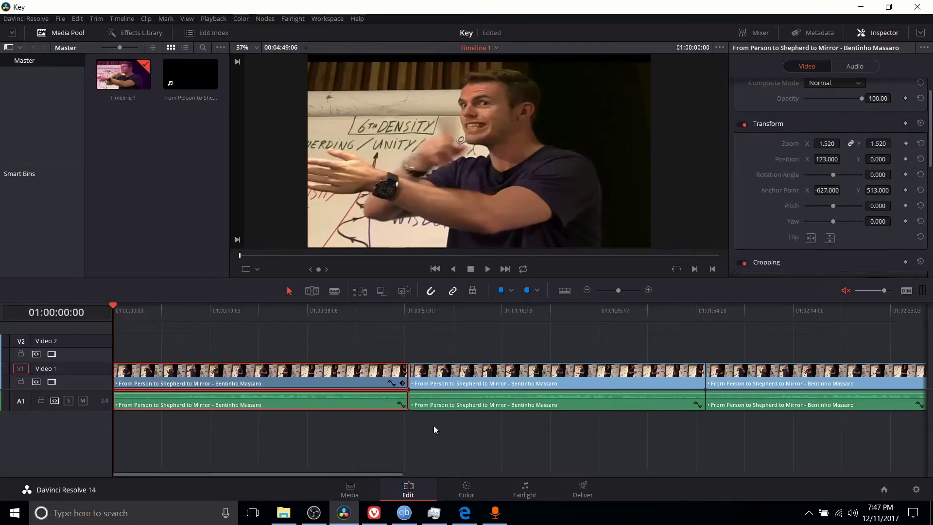
Drag the Edit Sizing Pan from 173 to 422.5 and confirm the Edit page X position matches.
{"action": "left_click", "coordinate": [474, 490]}
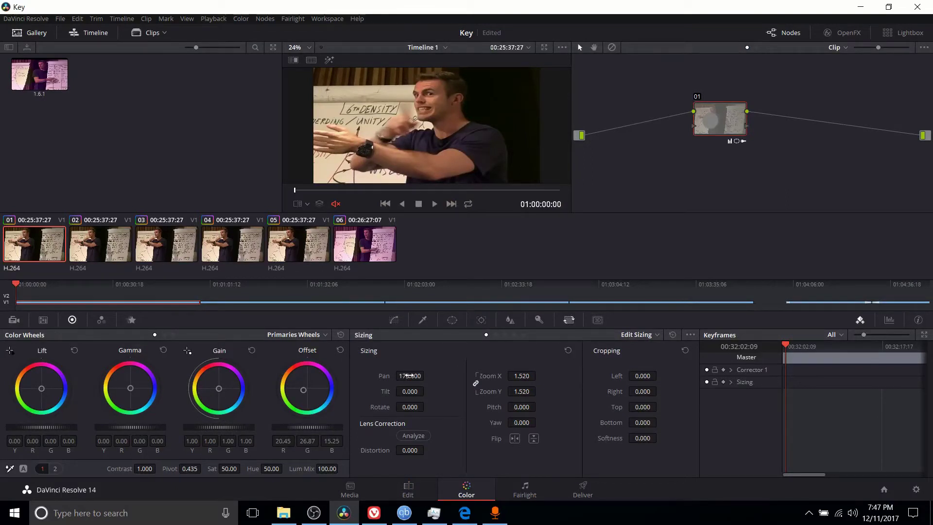
{"action": "left_click_drag", "start_coordinate": [408, 376], "coordinate": [449, 375]}
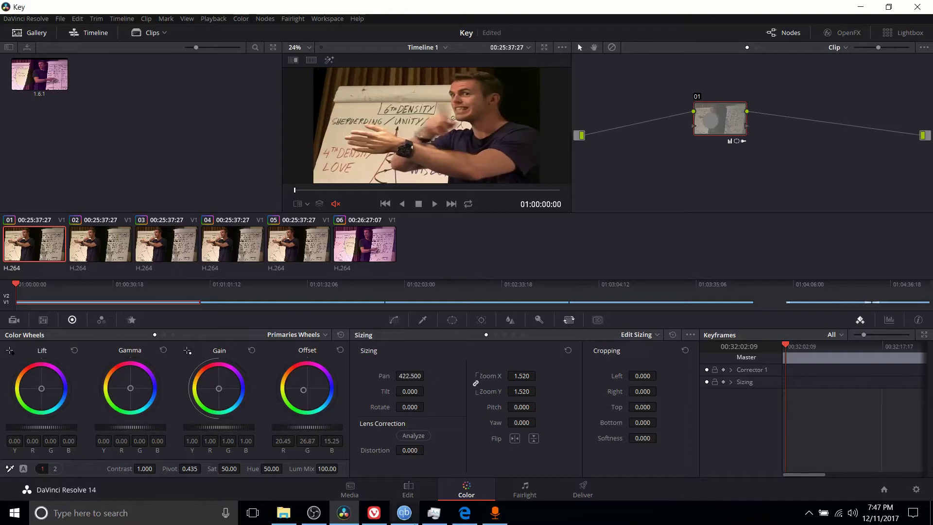
{"action": "left_click", "coordinate": [407, 488]}
{"action": "scroll", "coordinate": [787, 129], "scroll_direction": "up", "scroll_amount": 1}
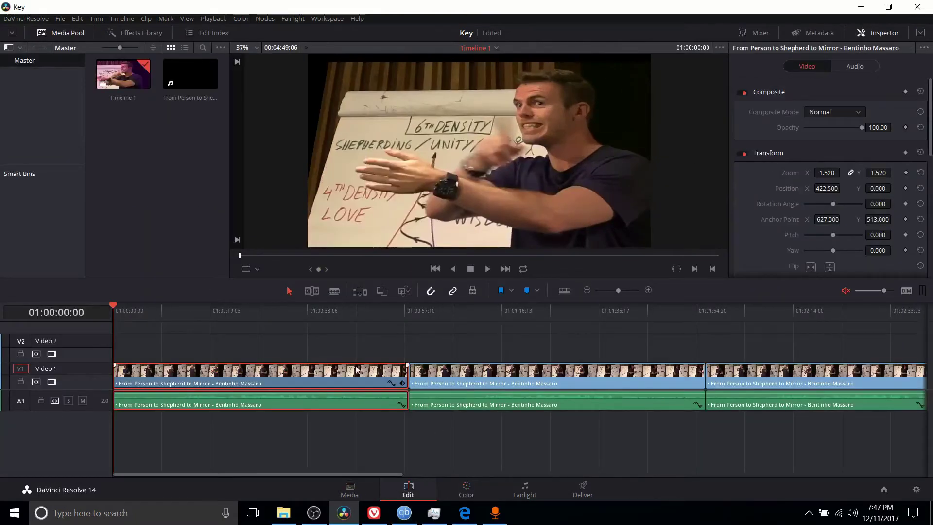
Switch the Color page sizing to Input Sizing and inspect the first clip's Edit page transform.
{"action": "left_click", "coordinate": [486, 488]}
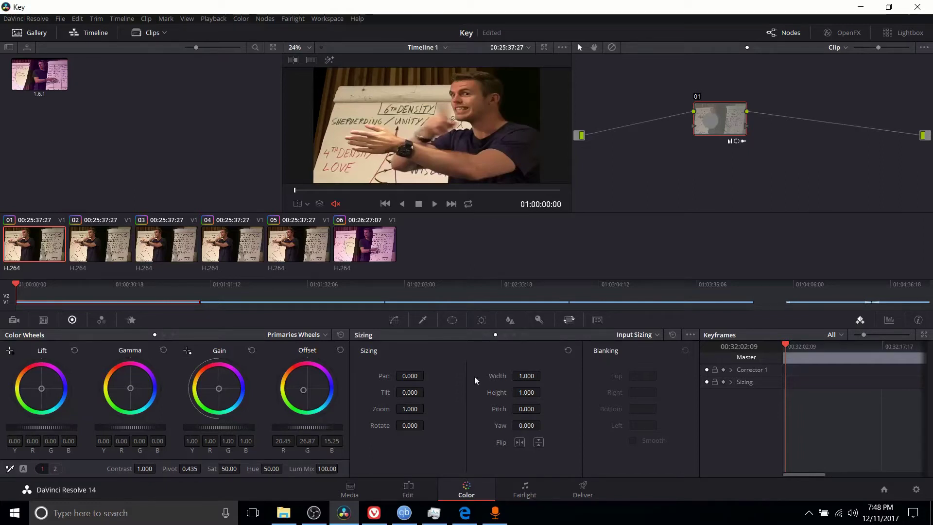
{"action": "left_click", "coordinate": [487, 336]}
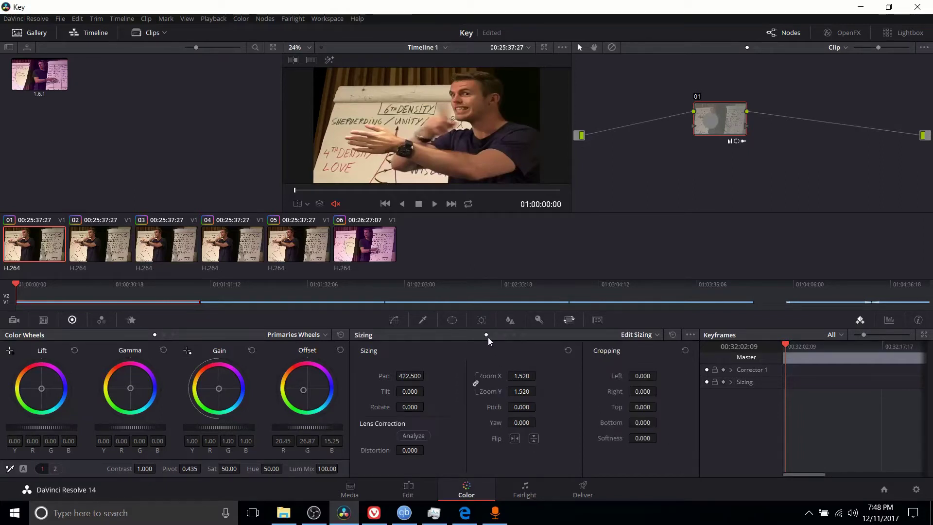
{"action": "left_click", "coordinate": [495, 336]}
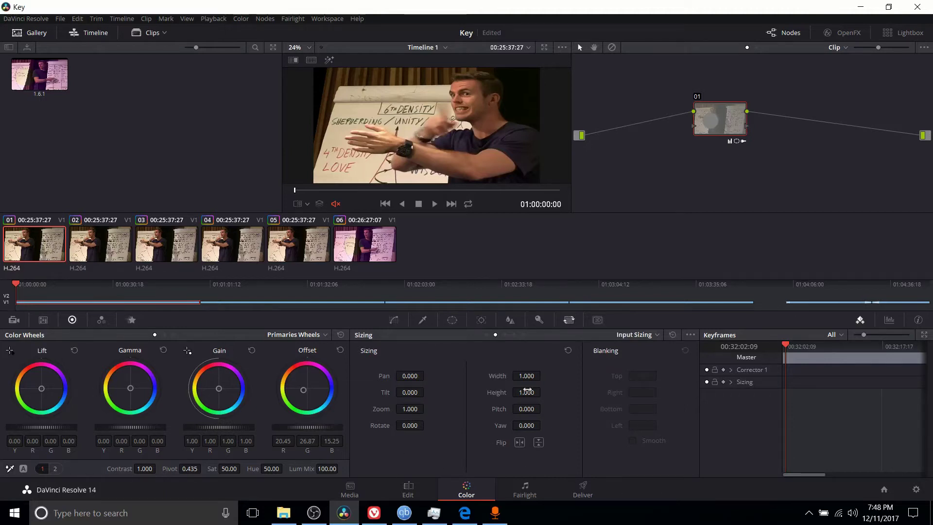
{"action": "left_click", "coordinate": [418, 489]}
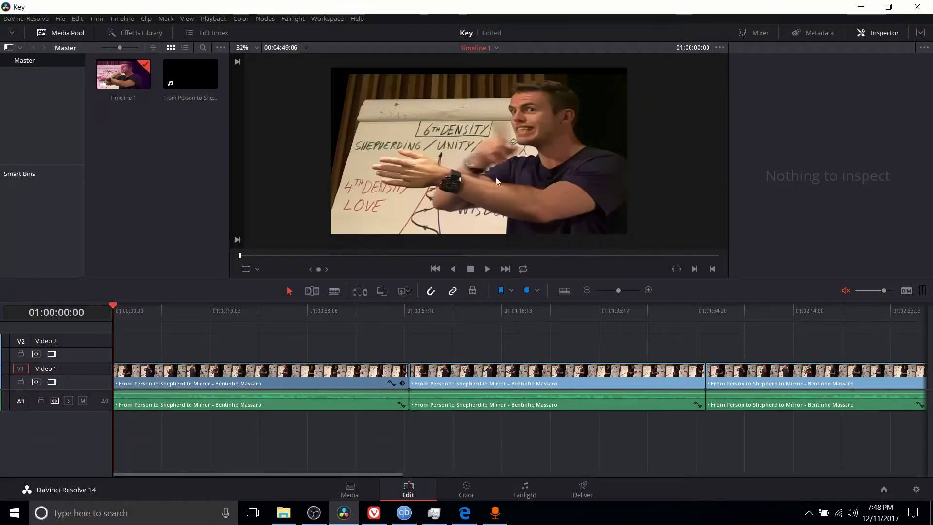
{"action": "left_click", "coordinate": [438, 486]}
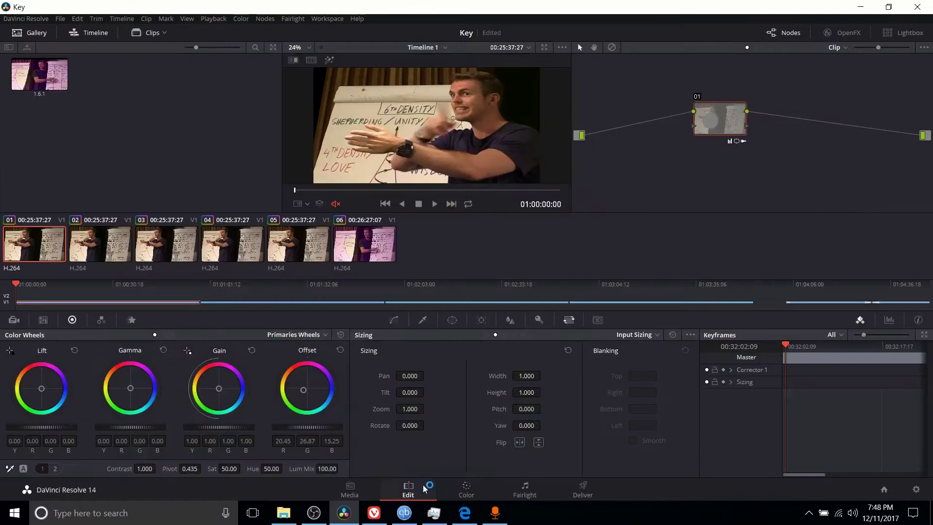
{"action": "left_click", "coordinate": [422, 485]}
{"action": "left_click", "coordinate": [389, 387]}
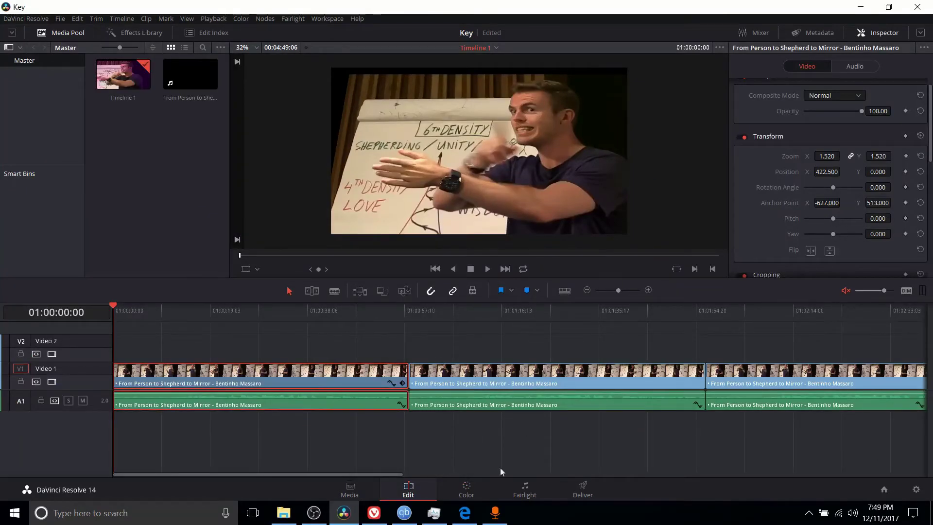
Set the Input Sizing Pitch to -0.227 and check that the Edit page transform stays unchanged.
{"action": "left_click", "coordinate": [456, 488]}
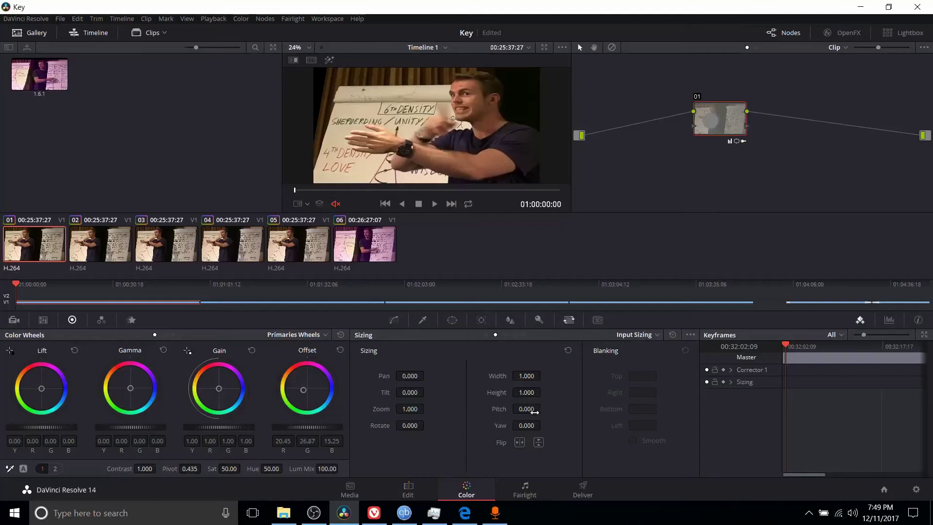
{"action": "left_click_drag", "start_coordinate": [534, 411], "coordinate": [501, 411]}
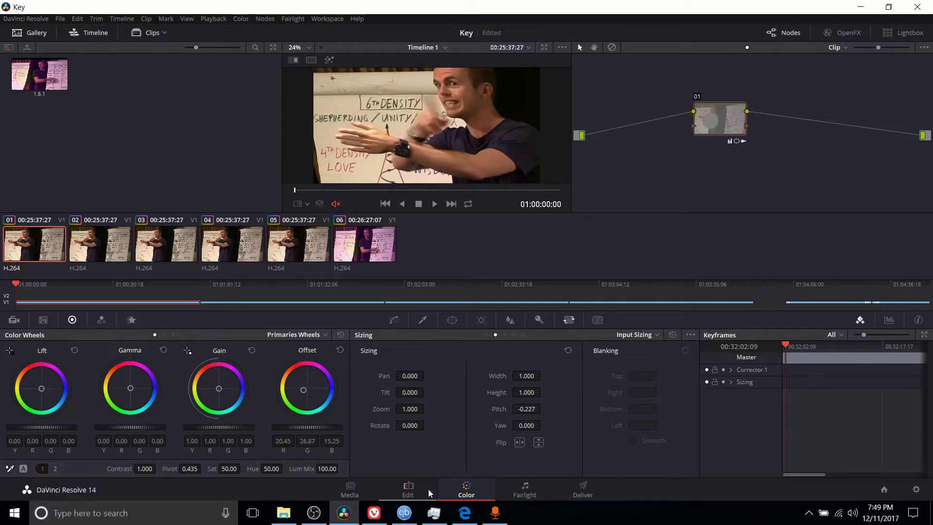
{"action": "left_click", "coordinate": [408, 489]}
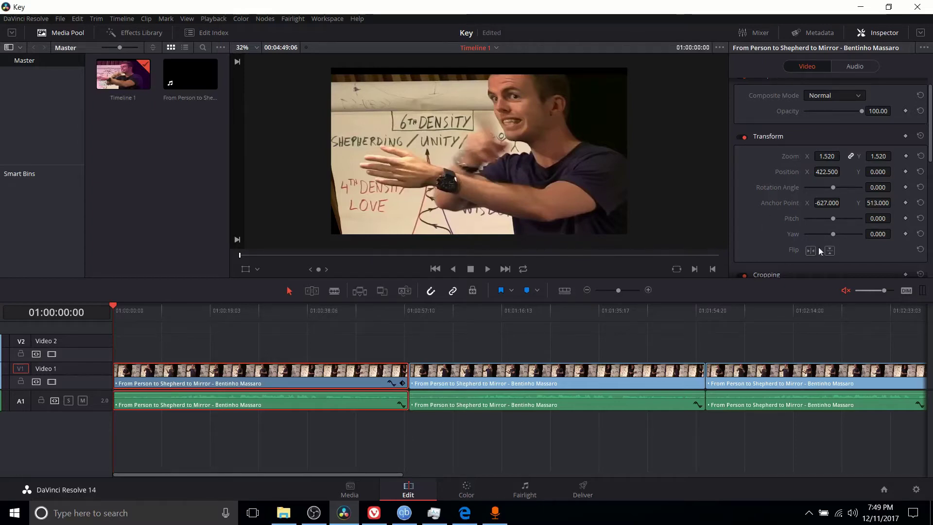
Shrink the Output Sizing zoom to 0.632 and view clip 02.
{"action": "left_click", "coordinate": [466, 490]}
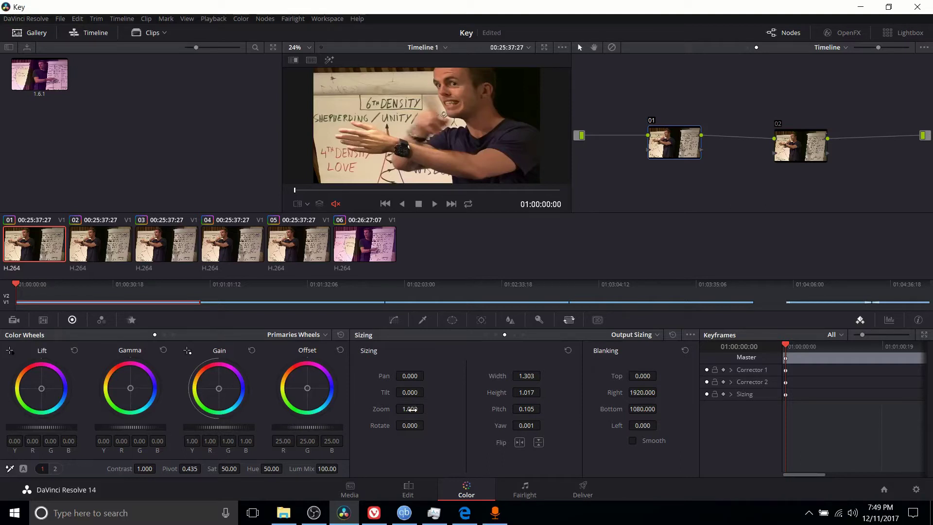
{"action": "left_click_drag", "start_coordinate": [411, 409], "coordinate": [426, 409]}
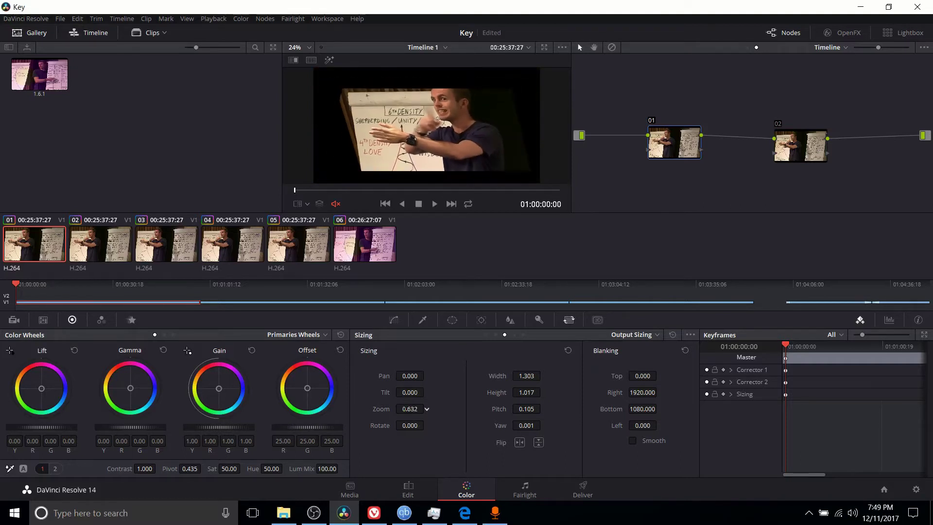
{"action": "left_click", "coordinate": [132, 248]}
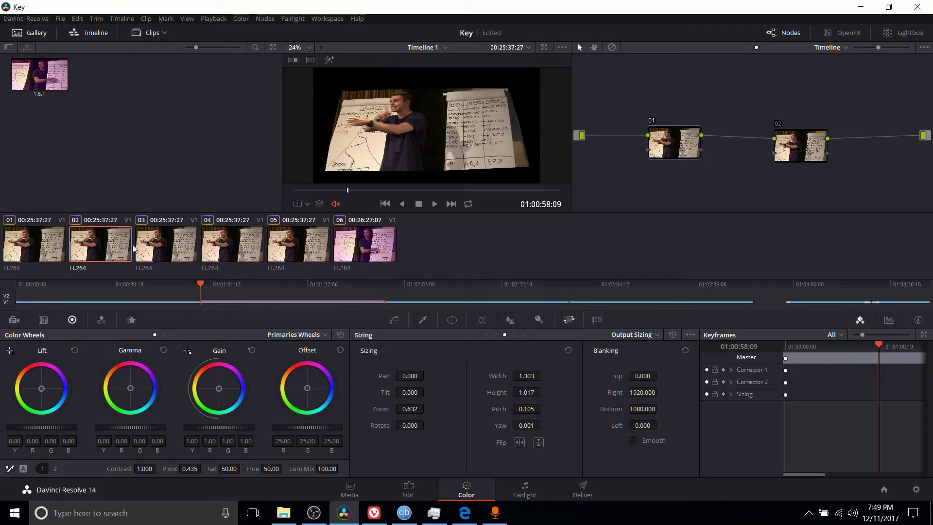
{"action": "left_click", "coordinate": [153, 247]}
Browse clips 04 and 02, then select clip 01 and raise its Output Sizing zoom to 1.000.
{"action": "left_click", "coordinate": [238, 245]}
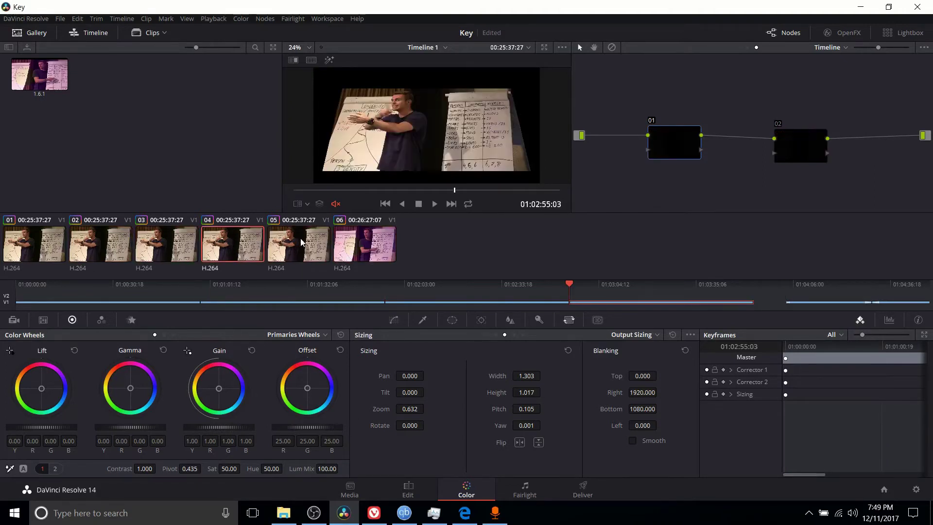
{"action": "left_click", "coordinate": [164, 241]}
{"action": "left_click", "coordinate": [105, 249]}
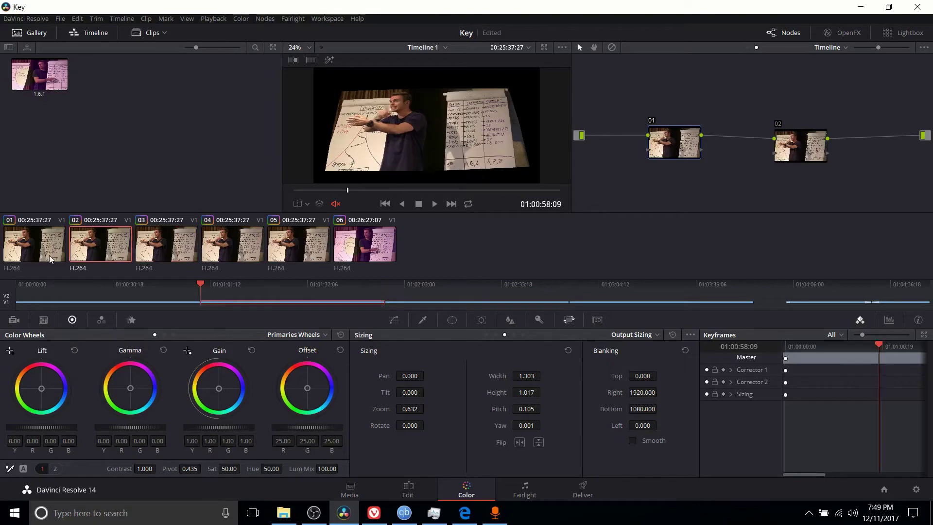
{"action": "left_click", "coordinate": [49, 258]}
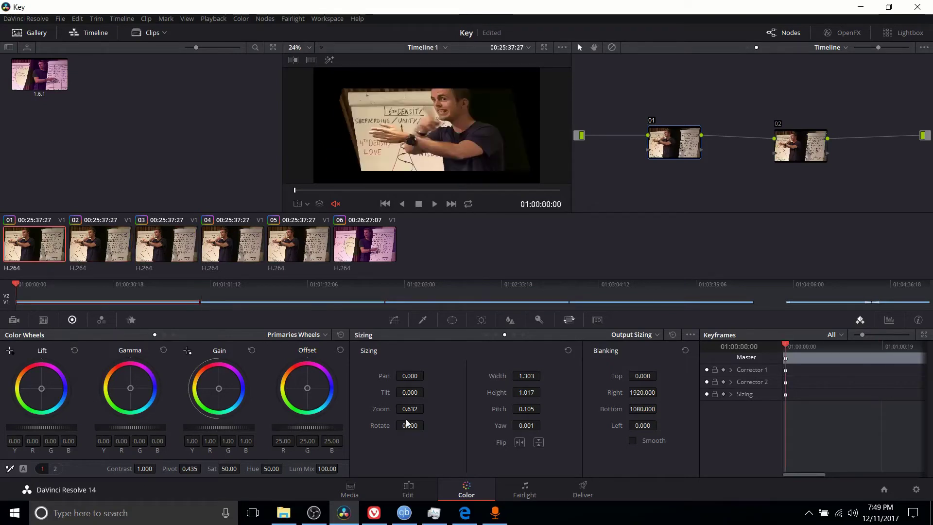
{"action": "left_click_drag", "start_coordinate": [411, 408], "coordinate": [434, 408]}
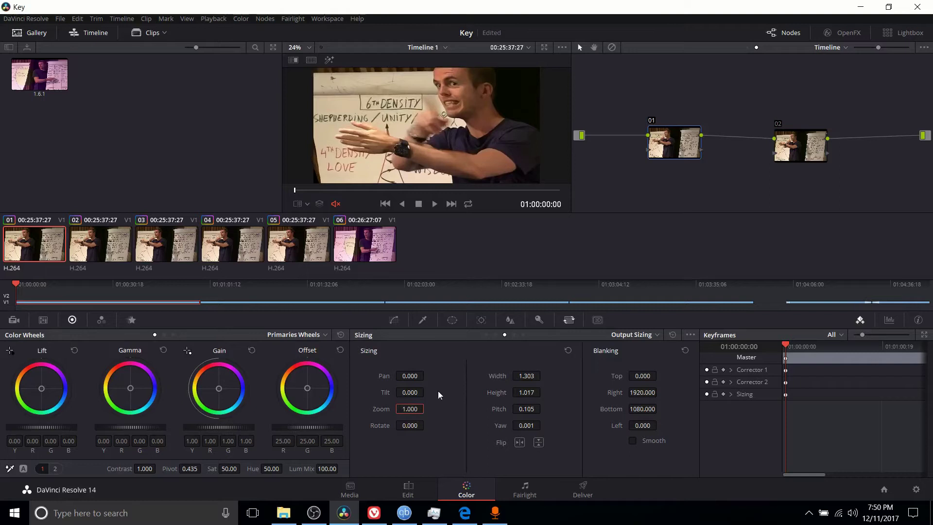
Switch the Sizing controls to Node Sizing and shift node 01 slightly left.
{"action": "left_click", "coordinate": [514, 335]}
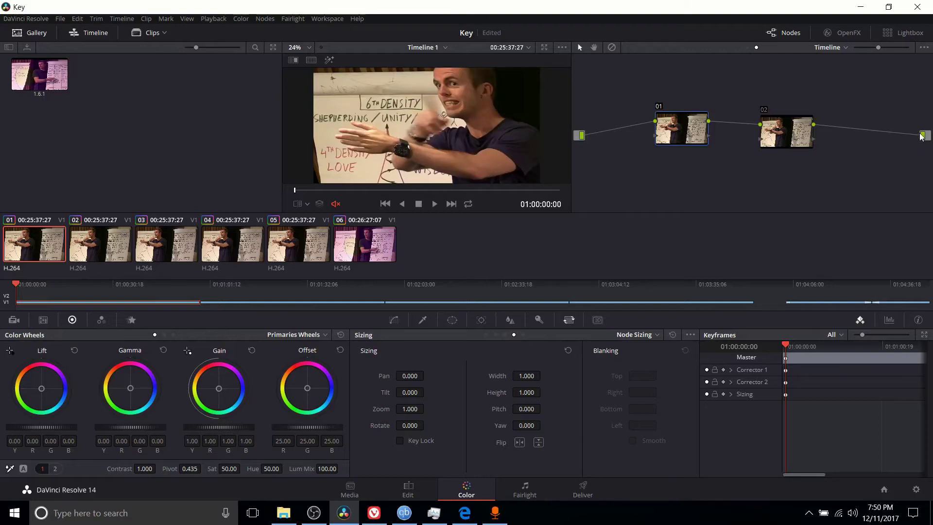
{"action": "left_click_drag", "start_coordinate": [700, 127], "coordinate": [682, 125]}
{"action": "right_click", "coordinate": [703, 122]}
{"action": "mouse_move", "coordinate": [719, 138]}
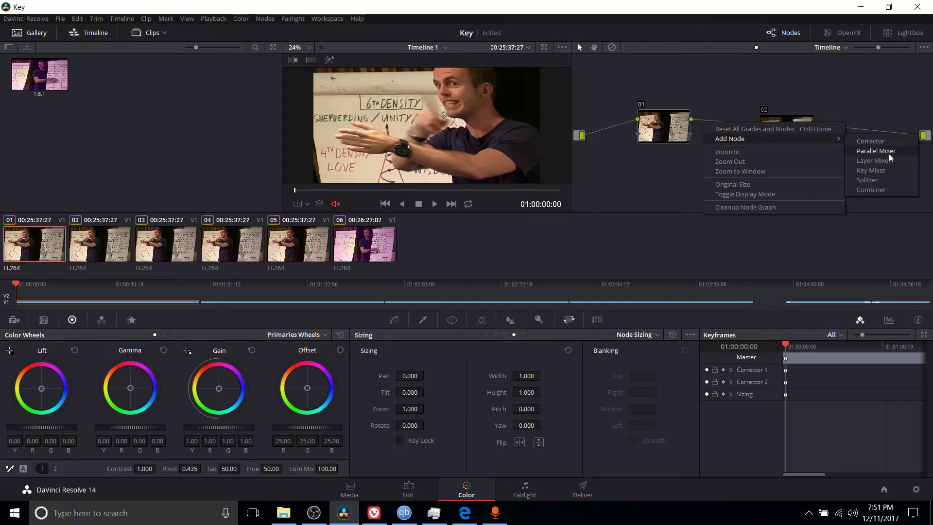
{"action": "left_click", "coordinate": [864, 231]}
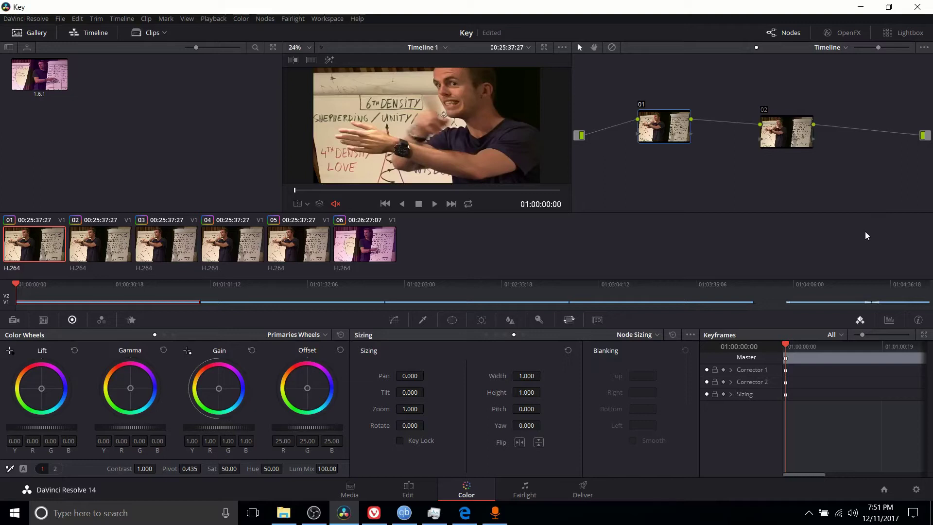
Spread nodes 01 and 02 further apart in the node graph.
{"action": "left_click_drag", "start_coordinate": [667, 128], "coordinate": [652, 140]}
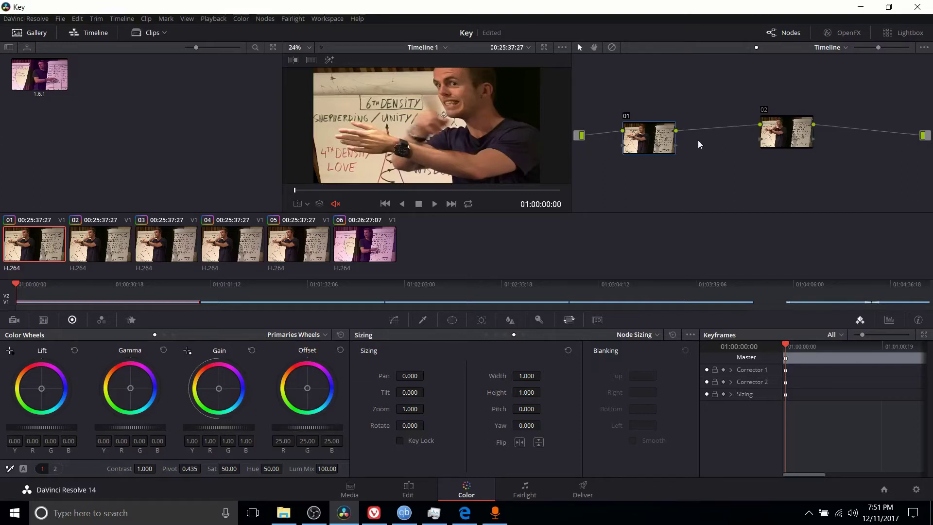
{"action": "left_click_drag", "start_coordinate": [802, 134], "coordinate": [850, 143]}
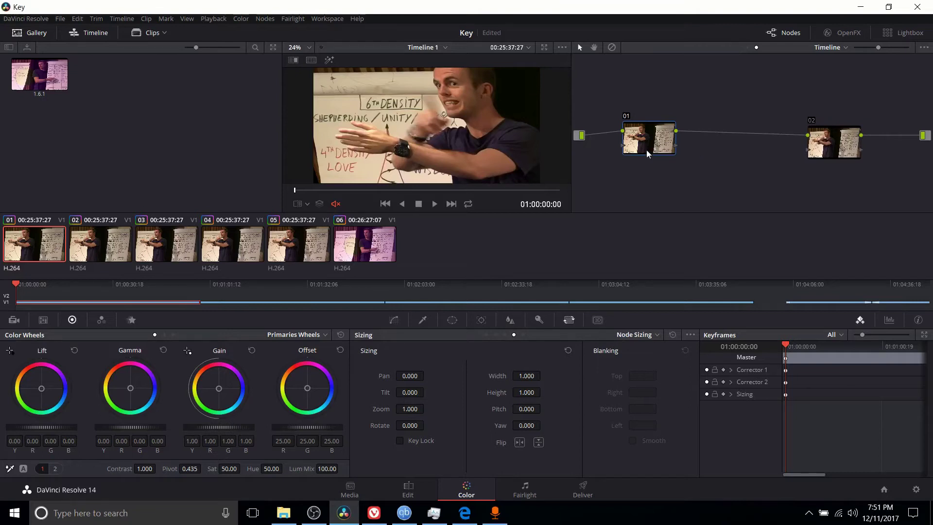
{"action": "left_click_drag", "start_coordinate": [643, 150], "coordinate": [655, 147]}
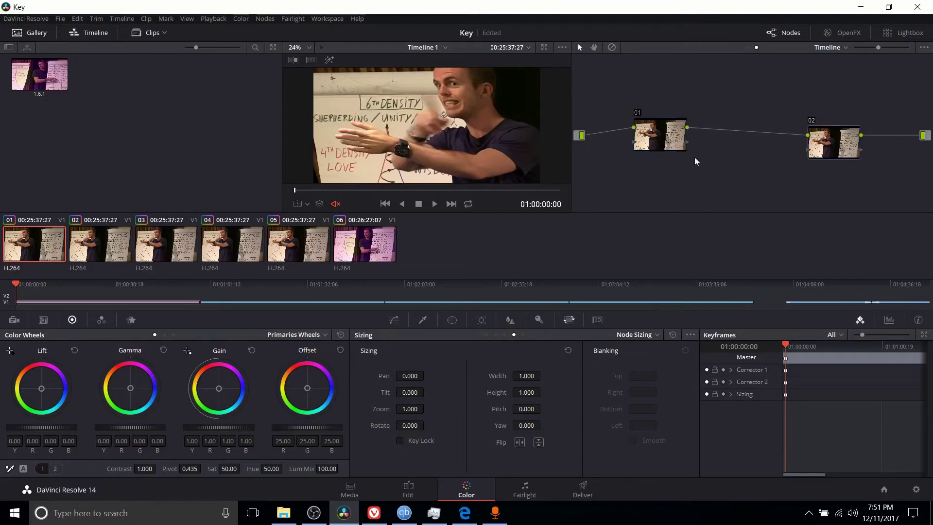
{"action": "left_click_drag", "start_coordinate": [816, 137], "coordinate": [803, 134]}
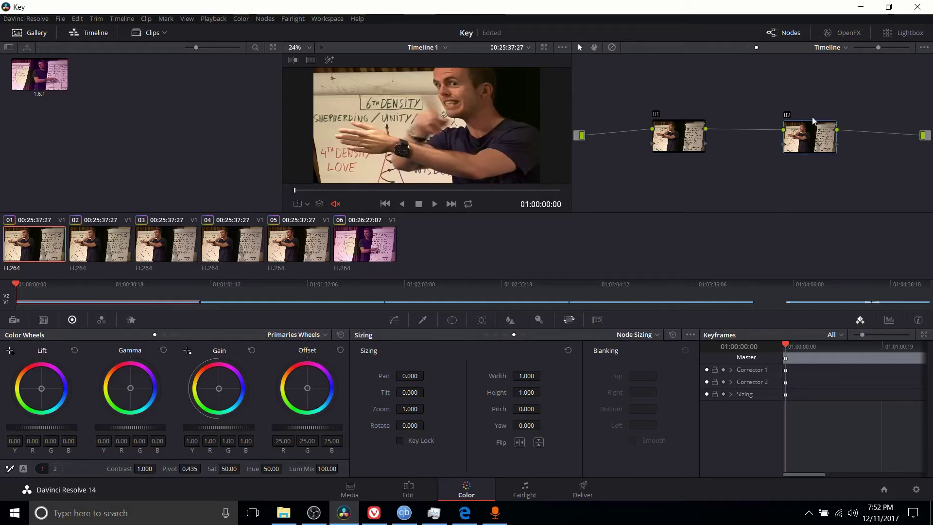
Set node 02's sizing Width to 1.364, then shift node 01 left and move node 02 lower left.
{"action": "left_click_drag", "start_coordinate": [525, 377], "coordinate": [575, 378]}
{"action": "mouse_move", "coordinate": [801, 133]}
{"action": "left_mouse_down"}
{"action": "mouse_move", "coordinate": [794, 143]}
{"action": "mouse_move", "coordinate": [790, 130]}
{"action": "mouse_move", "coordinate": [798, 134]}
{"action": "left_mouse_up"}
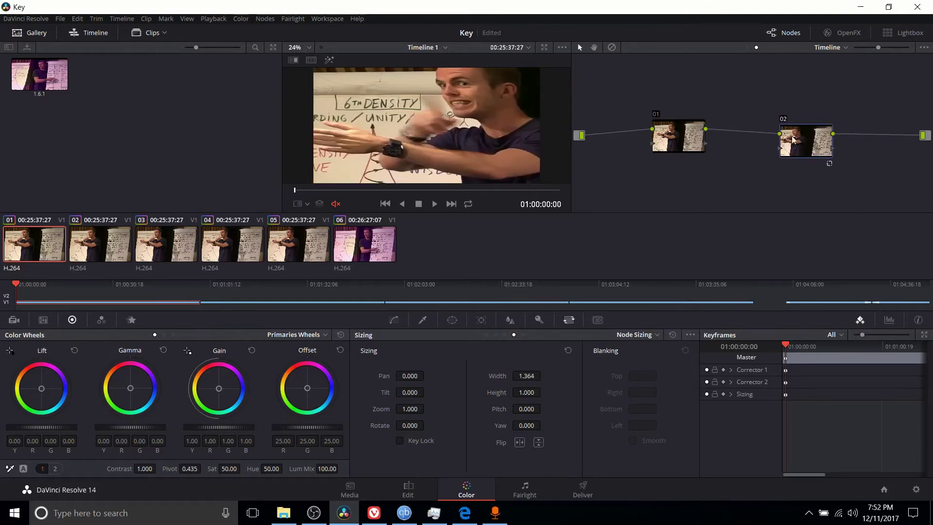
{"action": "left_click", "coordinate": [665, 131]}
{"action": "left_click_drag", "start_coordinate": [669, 137], "coordinate": [664, 142]}
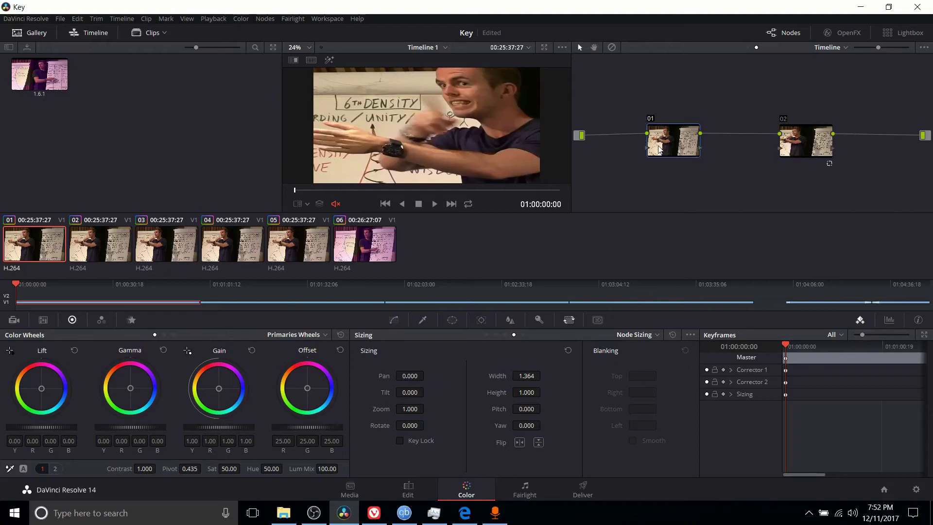
{"action": "left_click_drag", "start_coordinate": [680, 129], "coordinate": [666, 129]}
{"action": "left_click_drag", "start_coordinate": [805, 141], "coordinate": [790, 167]}
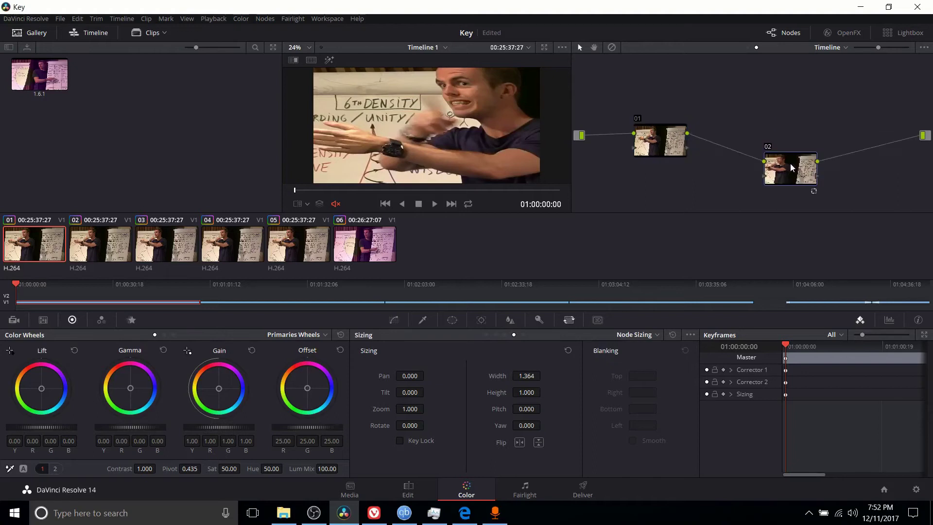
Add a Parallel Mixer node and insert it before the output.
{"action": "right_click", "coordinate": [796, 86]}
{"action": "mouse_move", "coordinate": [806, 101]}
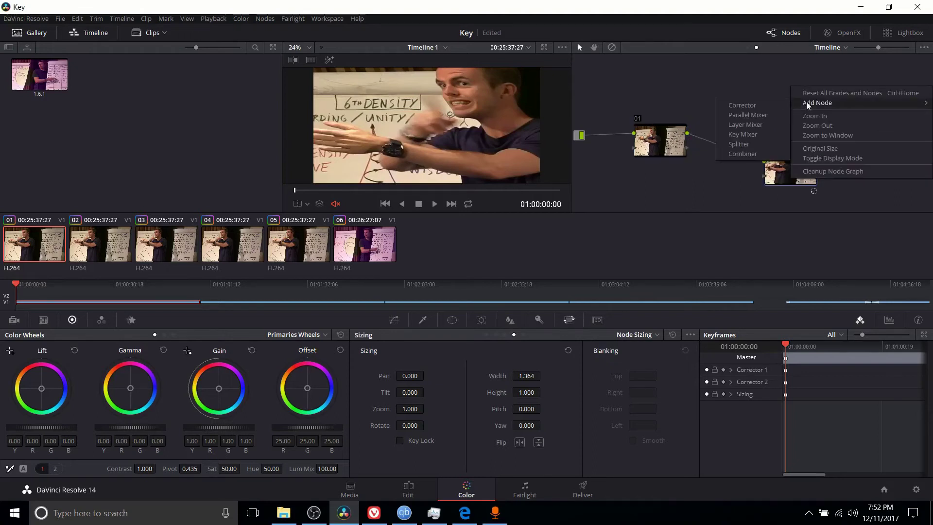
{"action": "left_click", "coordinate": [761, 116]}
{"action": "left_click_drag", "start_coordinate": [832, 101], "coordinate": [864, 136]}
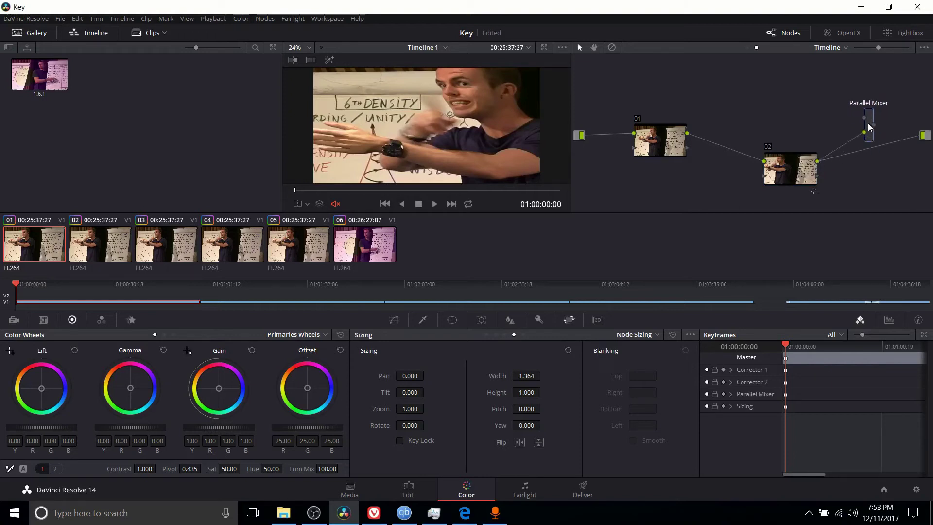
{"action": "left_click_drag", "start_coordinate": [872, 122], "coordinate": [873, 145]}
Add corrector node 04 followed by corrector node 05 as a second branch.
{"action": "right_click", "coordinate": [751, 85]}
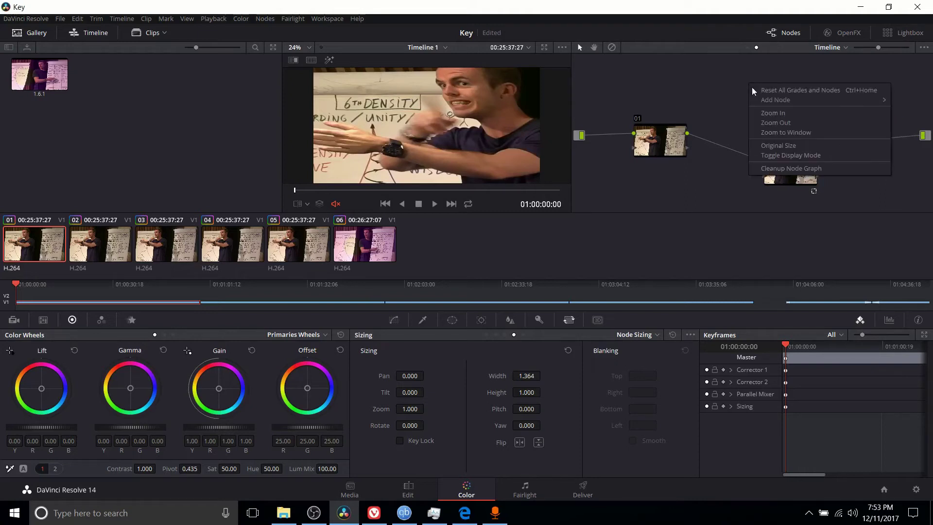
{"action": "mouse_move", "coordinate": [764, 100]}
{"action": "left_click", "coordinate": [737, 104]}
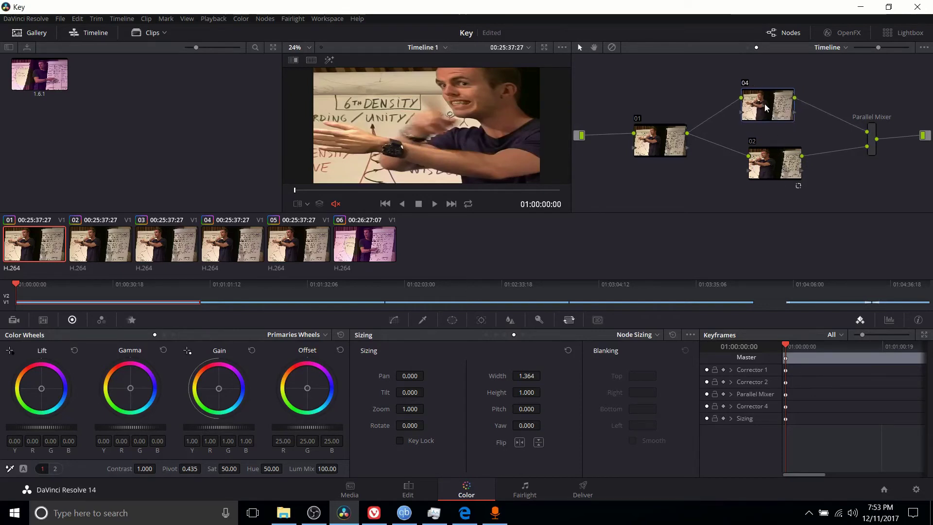
{"action": "right_click", "coordinate": [801, 93]}
{"action": "mouse_move", "coordinate": [816, 104]}
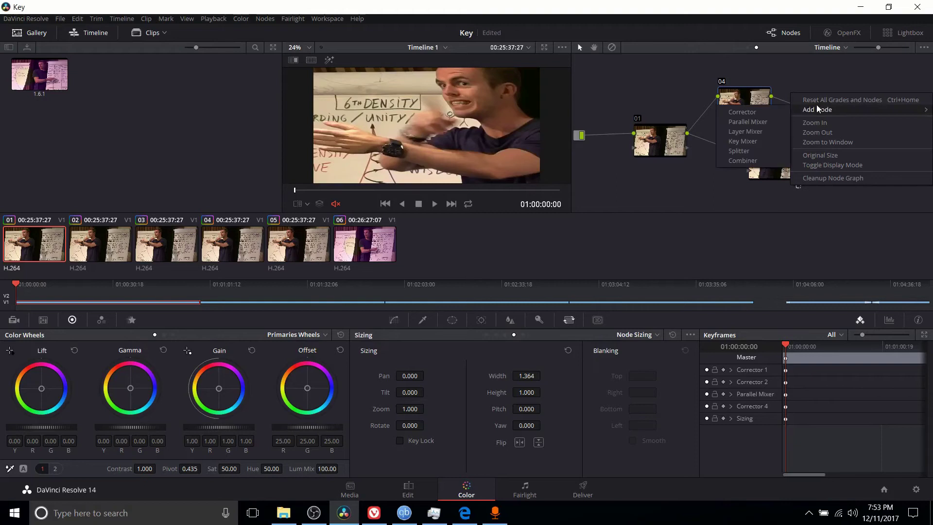
{"action": "left_click", "coordinate": [772, 113]}
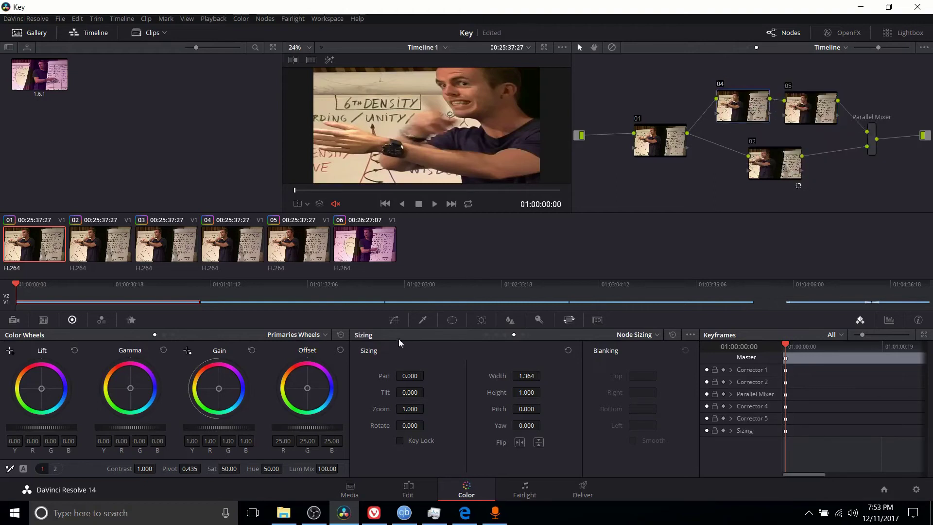
Push node 04's Offset to red (70.14, 11.19, 27.90), tidy nodes 02, 04 and the mixer, select node 02.
{"action": "left_click_drag", "start_coordinate": [307, 387], "coordinate": [308, 366]}
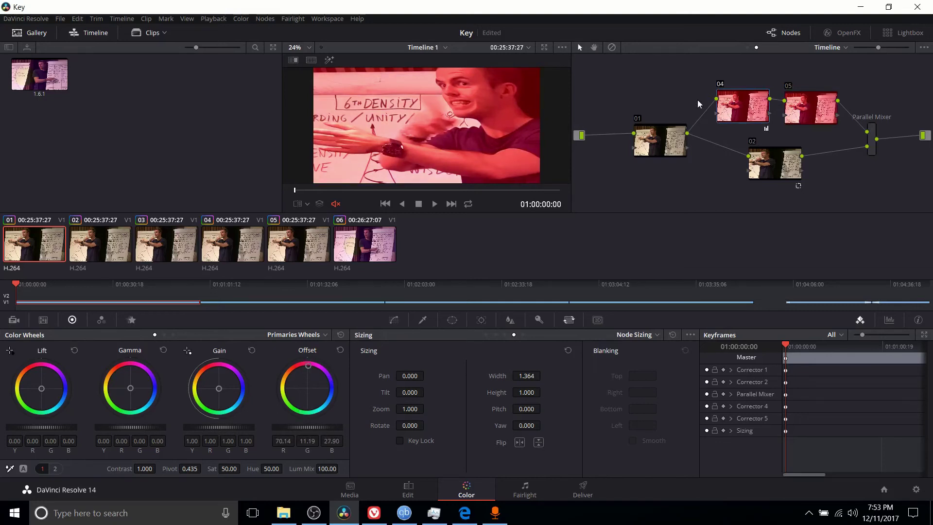
{"action": "left_click_drag", "start_coordinate": [787, 176], "coordinate": [805, 178]}
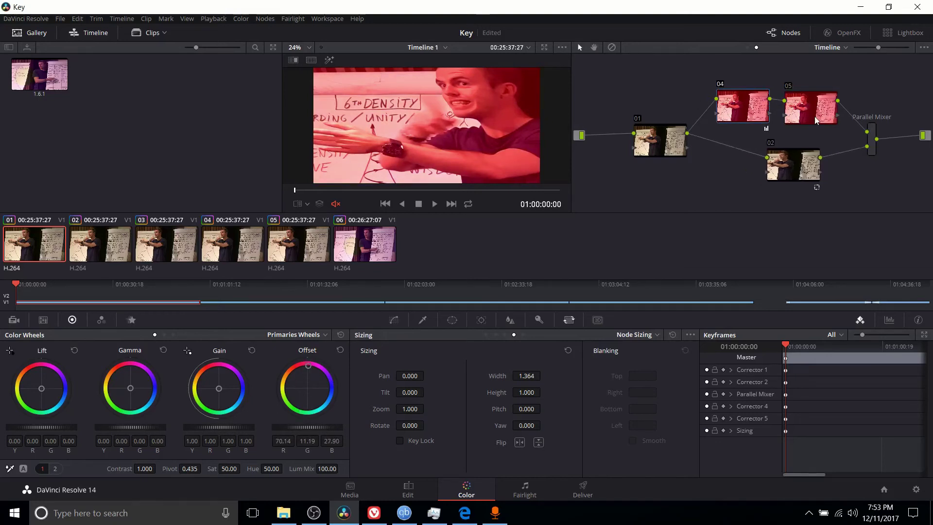
{"action": "left_click_drag", "start_coordinate": [760, 114], "coordinate": [753, 104]}
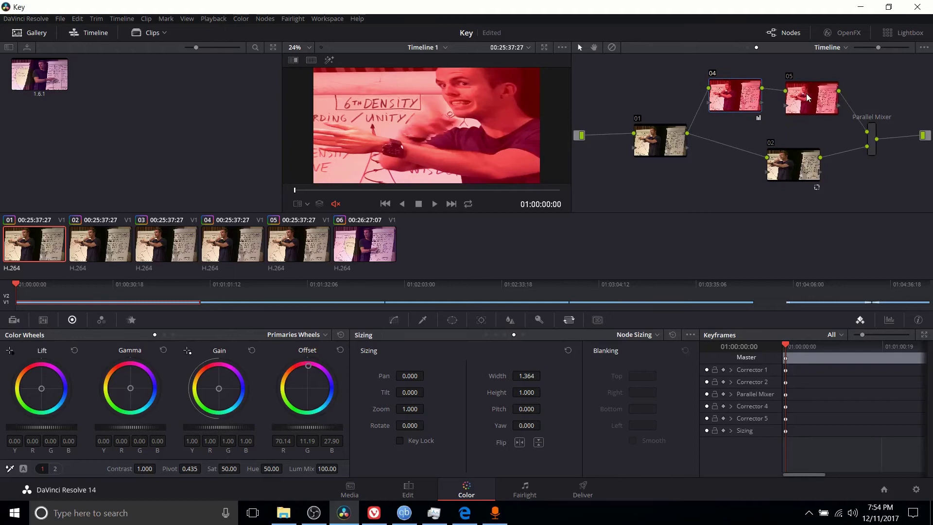
{"action": "left_click_drag", "start_coordinate": [868, 133], "coordinate": [873, 132]}
{"action": "left_click_drag", "start_coordinate": [798, 162], "coordinate": [790, 155]}
{"action": "left_click", "coordinate": [788, 147]}
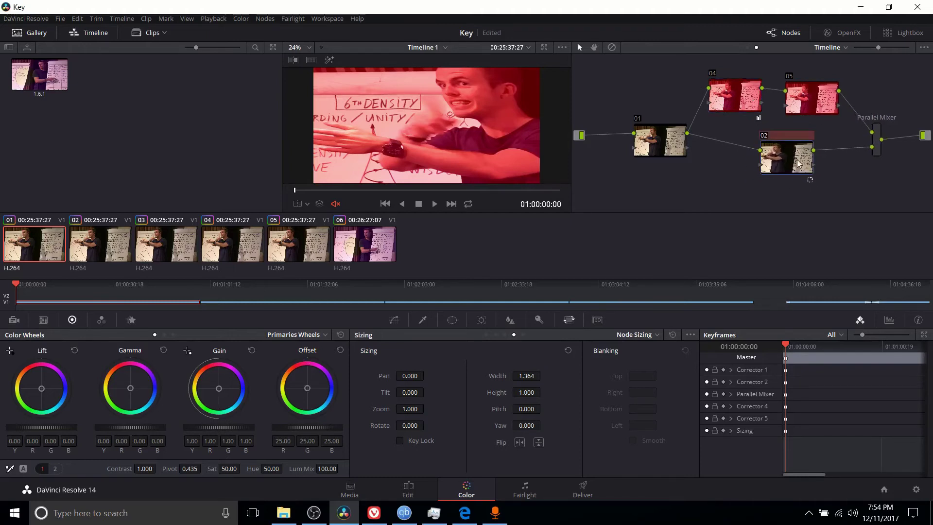
Stretch node 02's sizing Width to 2.267 and nudge node 02 in the graph.
{"action": "left_click_drag", "start_coordinate": [526, 376], "coordinate": [573, 376]}
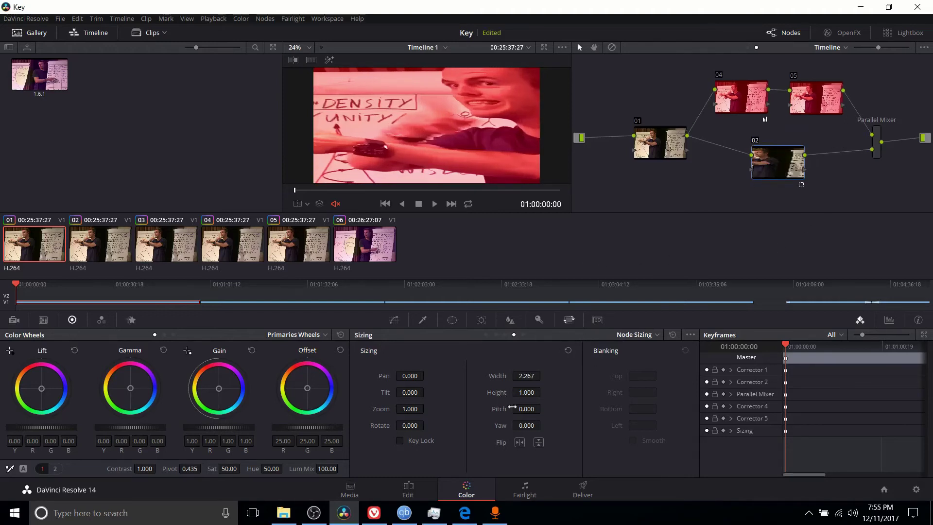
{"action": "left_click_drag", "start_coordinate": [766, 156], "coordinate": [773, 158]}
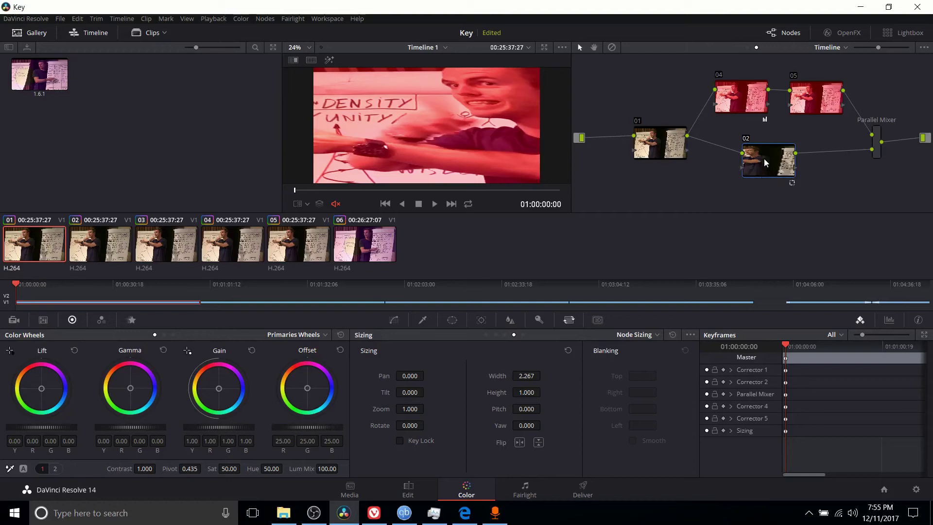
{"action": "mouse_move", "coordinate": [764, 158]}
{"action": "left_mouse_down"}
{"action": "mouse_move", "coordinate": [749, 160]}
{"action": "mouse_move", "coordinate": [777, 153]}
{"action": "left_mouse_up"}
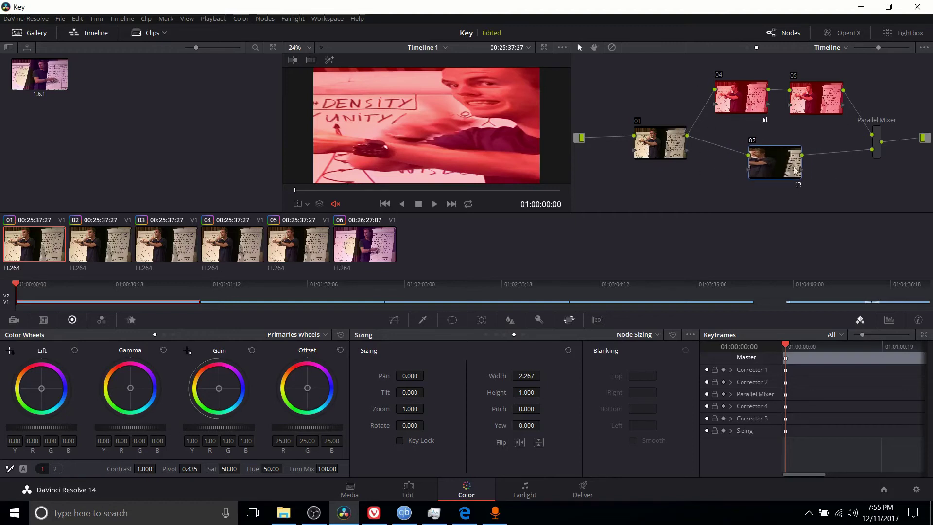
Select nodes 05 and 04 to review them, then shift nodes 04 and 02 left.
{"action": "left_click", "coordinate": [826, 102]}
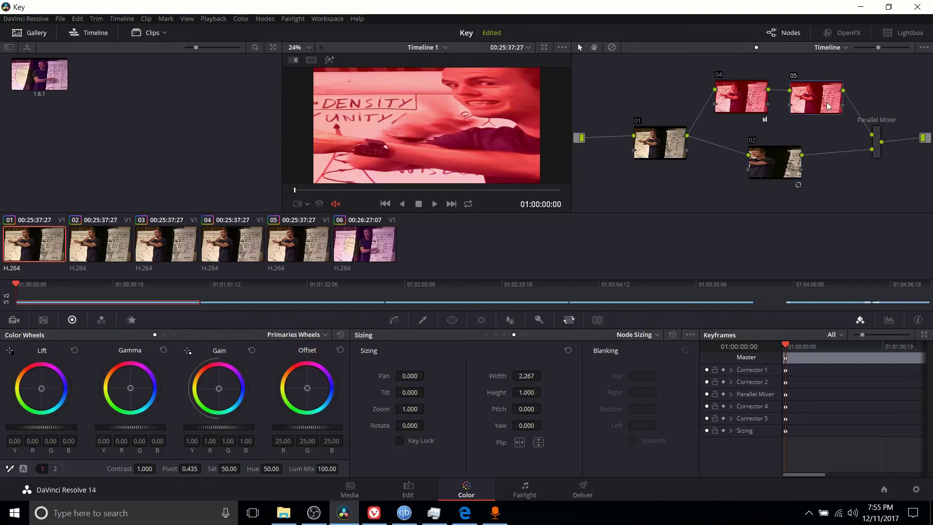
{"action": "left_click", "coordinate": [756, 111]}
{"action": "left_click_drag", "start_coordinate": [740, 87], "coordinate": [736, 96]}
{"action": "left_click_drag", "start_coordinate": [773, 162], "coordinate": [759, 161]}
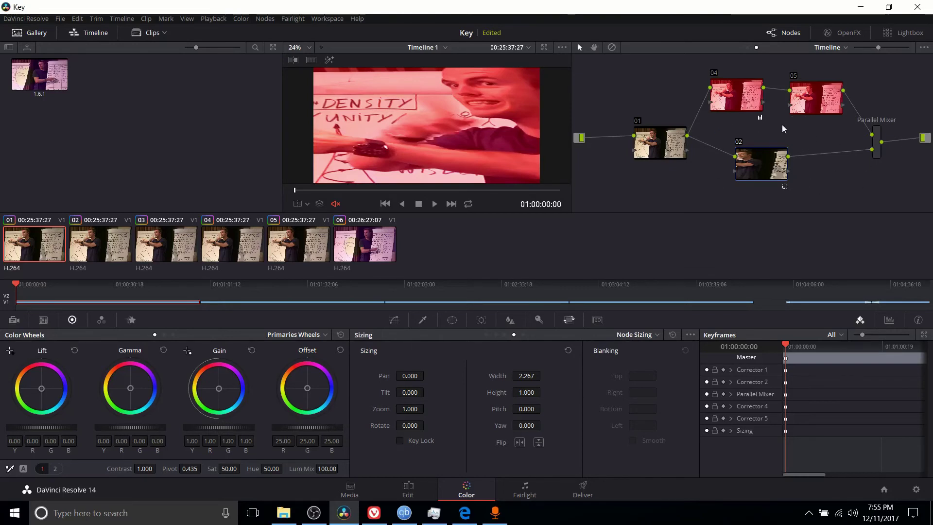
Undo to the ungraded two-node setup, grab still 1.1.1.T from the viewer, and select still 1.6.1.
{"action": "key", "text": "ctrl+z"}
{"action": "key", "text": "ctrl+z"}
{"action": "key", "text": "ctrl+z"}
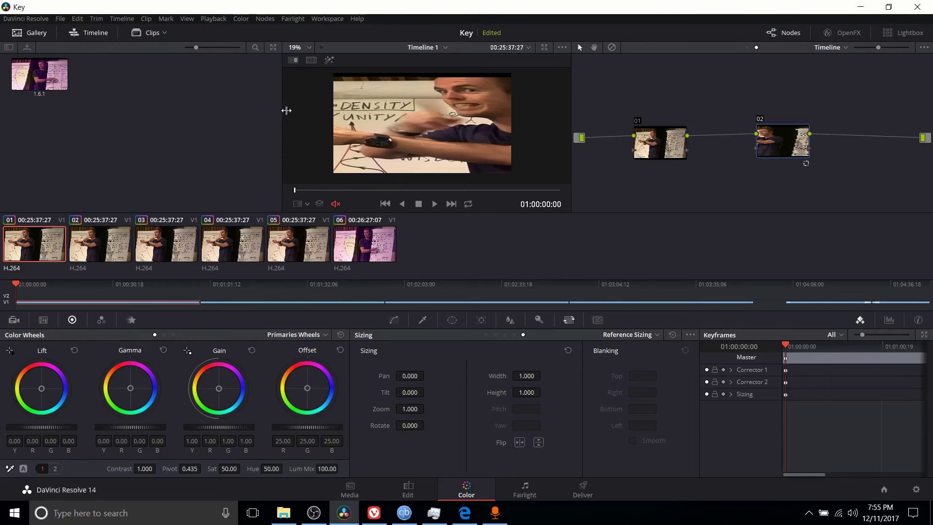
{"action": "scroll", "coordinate": [391, 112], "scroll_direction": "down", "scroll_amount": 1}
{"action": "right_click", "coordinate": [391, 113]}
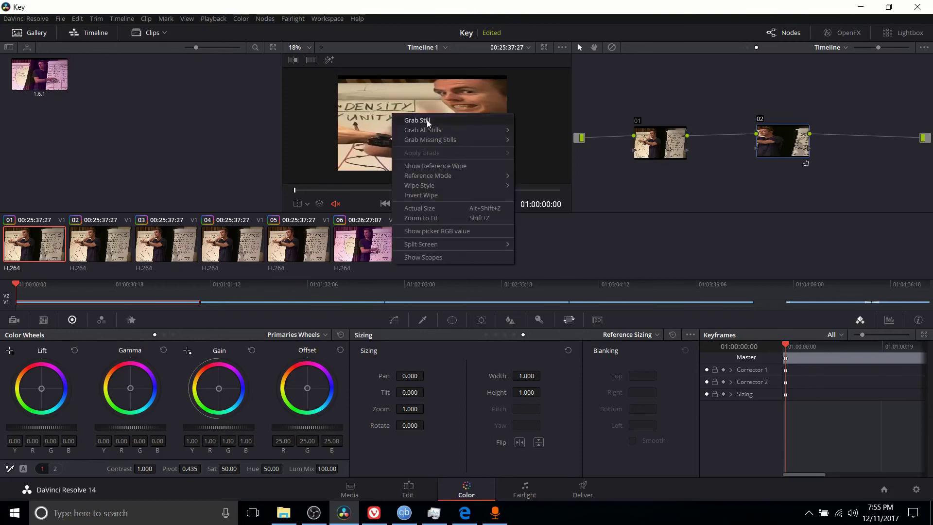
{"action": "left_click", "coordinate": [434, 120]}
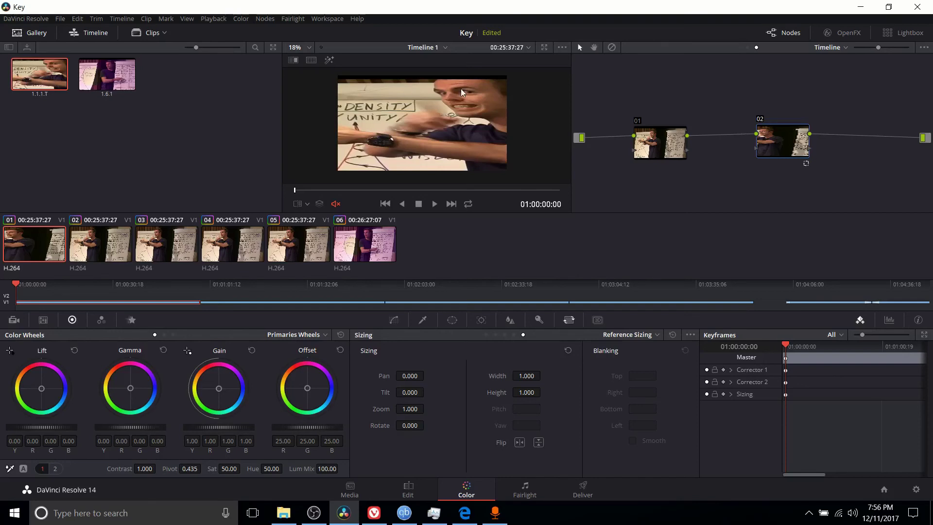
{"action": "key", "text": "ctrl+z"}
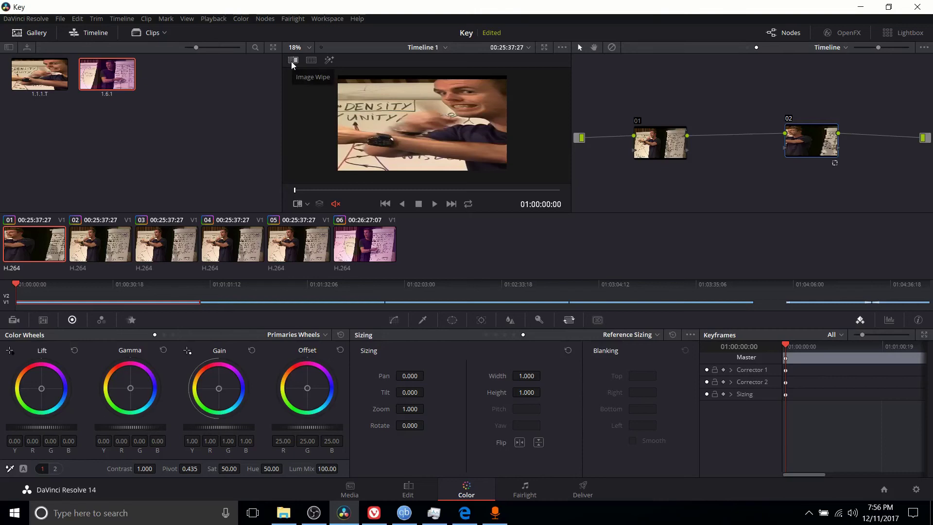
Turn on the image wipe and sweep the divider to compare clip 01 against still 1.6.1.
{"action": "left_click", "coordinate": [292, 61]}
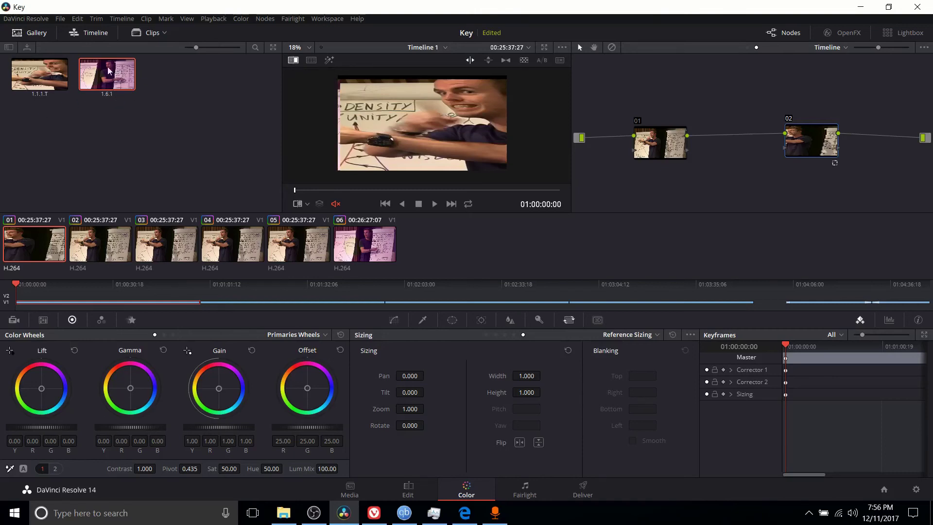
{"action": "left_click_drag", "start_coordinate": [343, 103], "coordinate": [380, 130]}
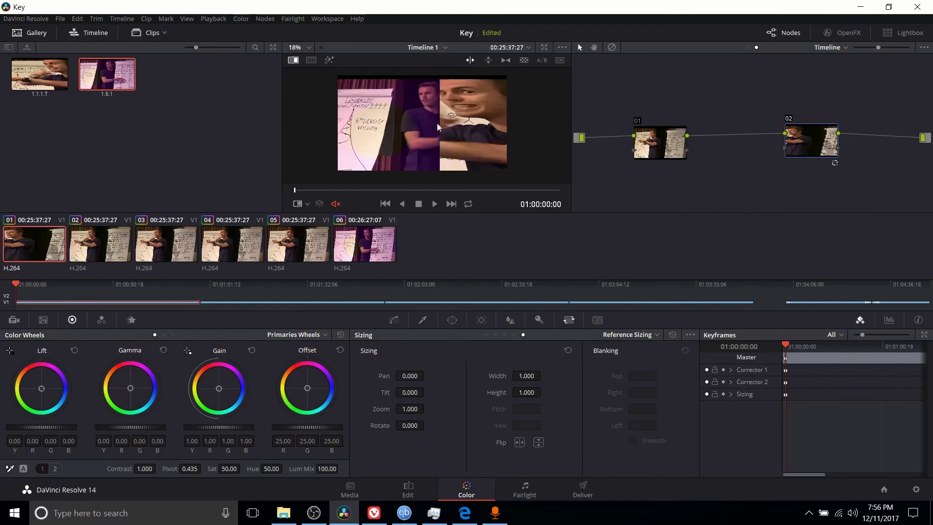
{"action": "mouse_move", "coordinate": [448, 99]}
{"action": "left_mouse_down"}
{"action": "mouse_move", "coordinate": [412, 111]}
{"action": "mouse_move", "coordinate": [474, 110]}
{"action": "mouse_move", "coordinate": [420, 109]}
{"action": "mouse_move", "coordinate": [376, 124]}
{"action": "mouse_move", "coordinate": [470, 109]}
{"action": "mouse_move", "coordinate": [453, 110]}
{"action": "left_mouse_up"}
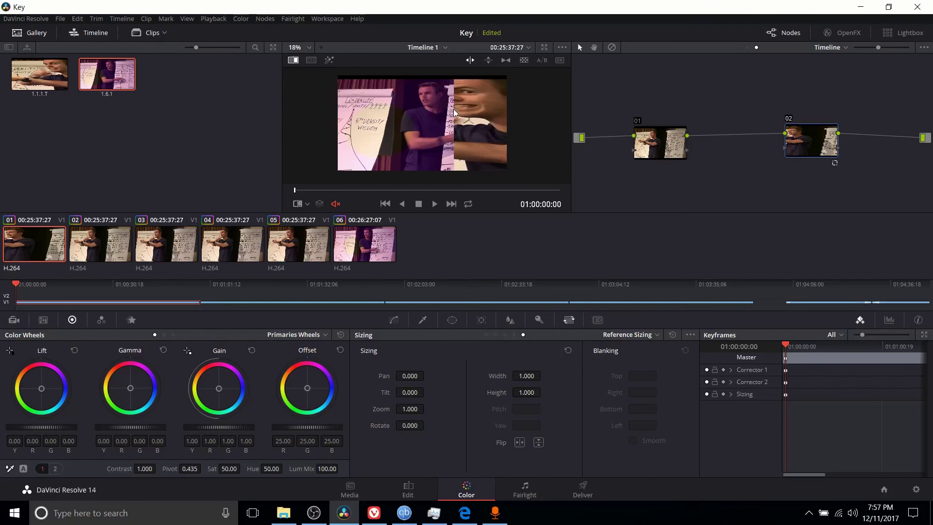
{"action": "left_click_drag", "start_coordinate": [460, 118], "coordinate": [432, 119]}
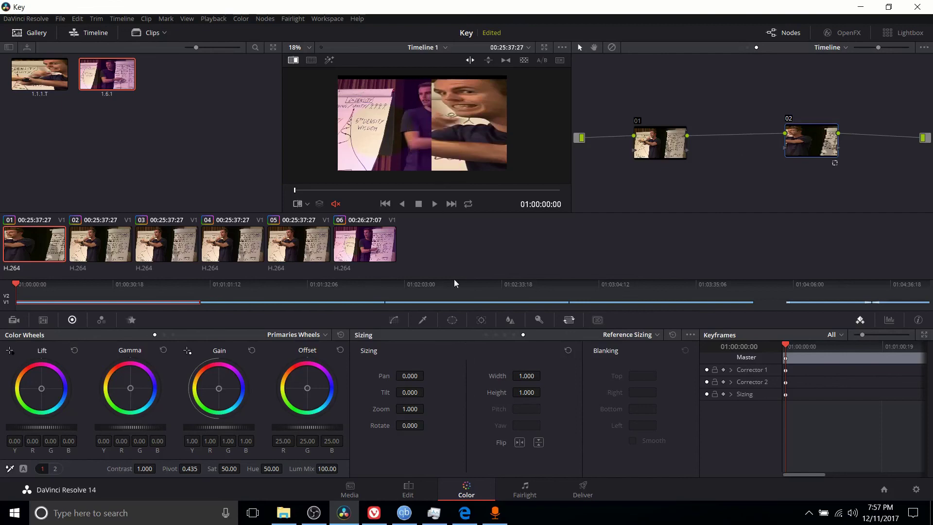
{"action": "left_click_drag", "start_coordinate": [432, 114], "coordinate": [476, 106]}
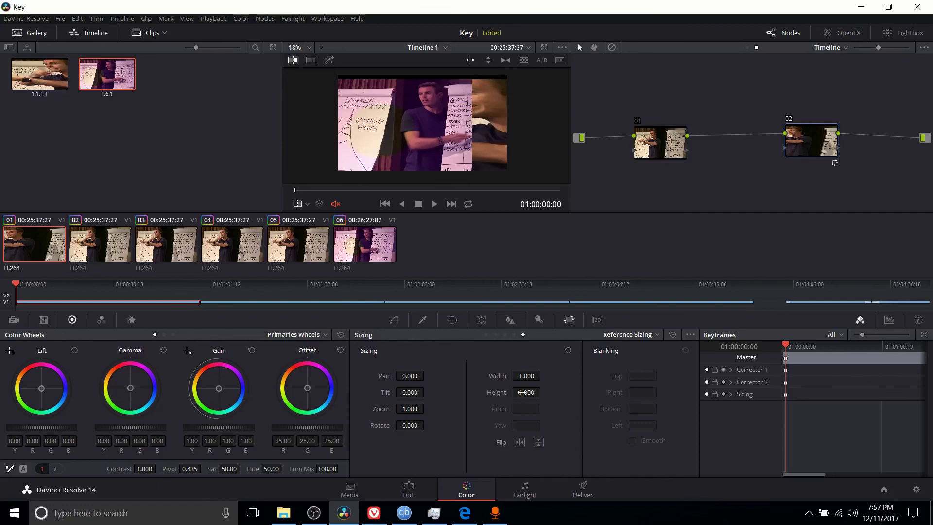
Resize the reference still to Height 1.204 and Zoom 1.148 while adjusting the wipe line.
{"action": "left_click_drag", "start_coordinate": [522, 392], "coordinate": [541, 392]}
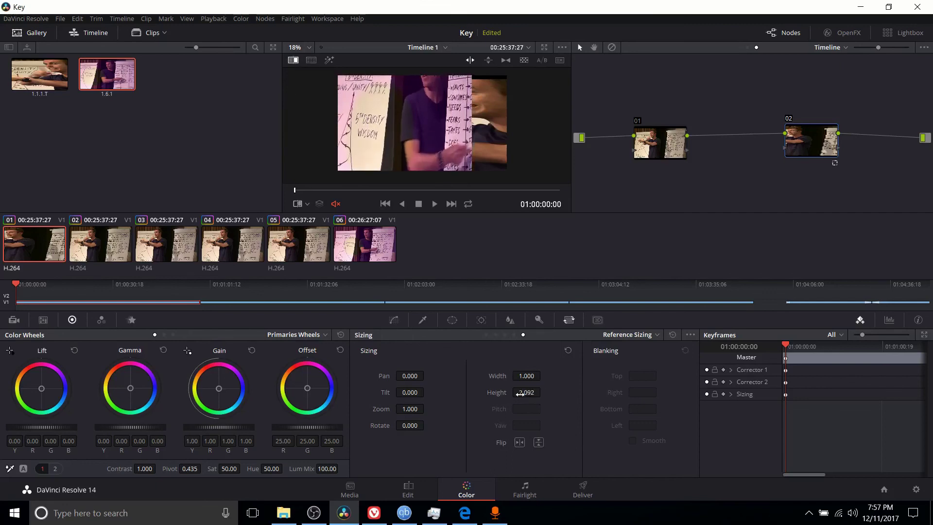
{"action": "left_click_drag", "start_coordinate": [410, 122], "coordinate": [495, 121]}
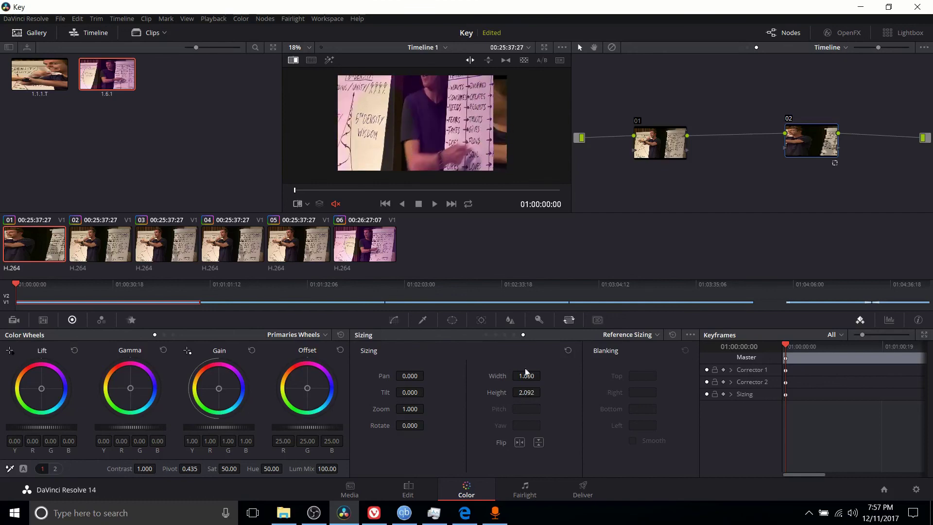
{"action": "left_click_drag", "start_coordinate": [525, 392], "coordinate": [519, 392]}
Select clip 04 and wipe it against gallery still 1.1.1.T.
{"action": "left_click", "coordinate": [221, 250]}
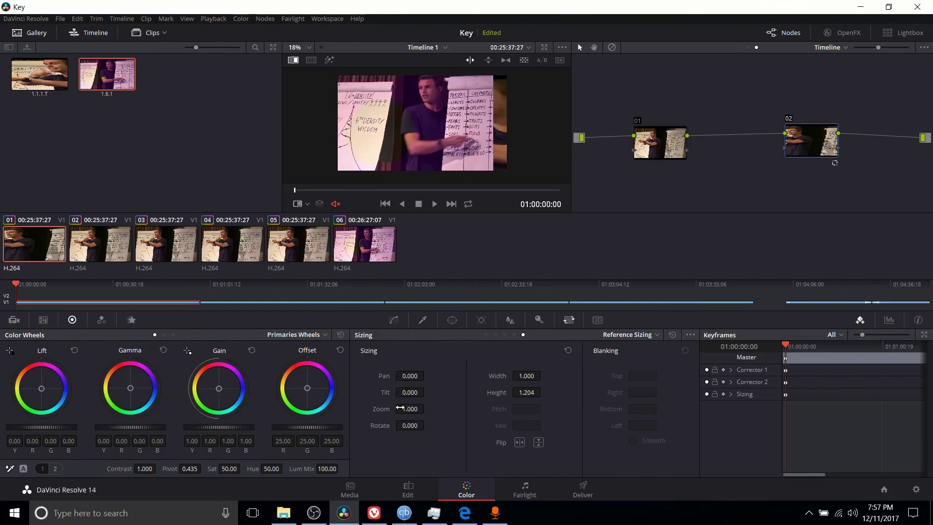
{"action": "left_click", "coordinate": [159, 250]}
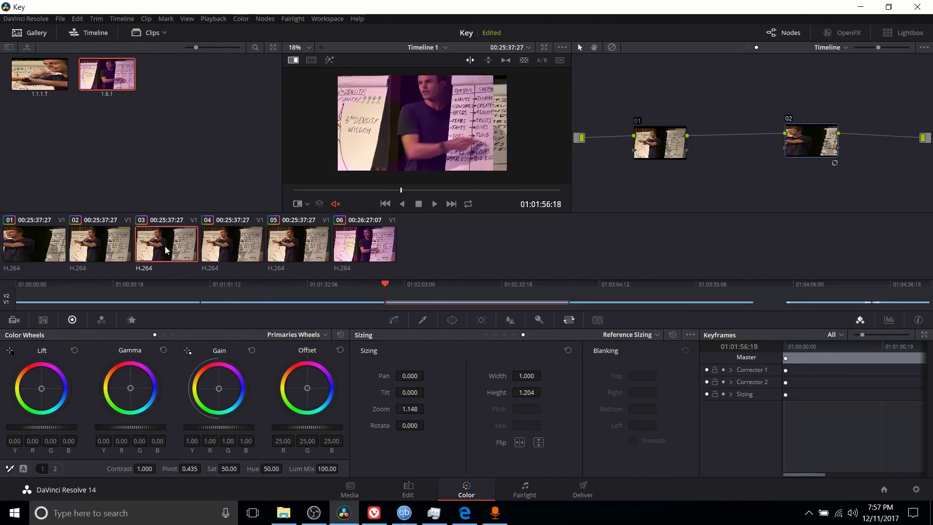
{"action": "left_click", "coordinate": [228, 243]}
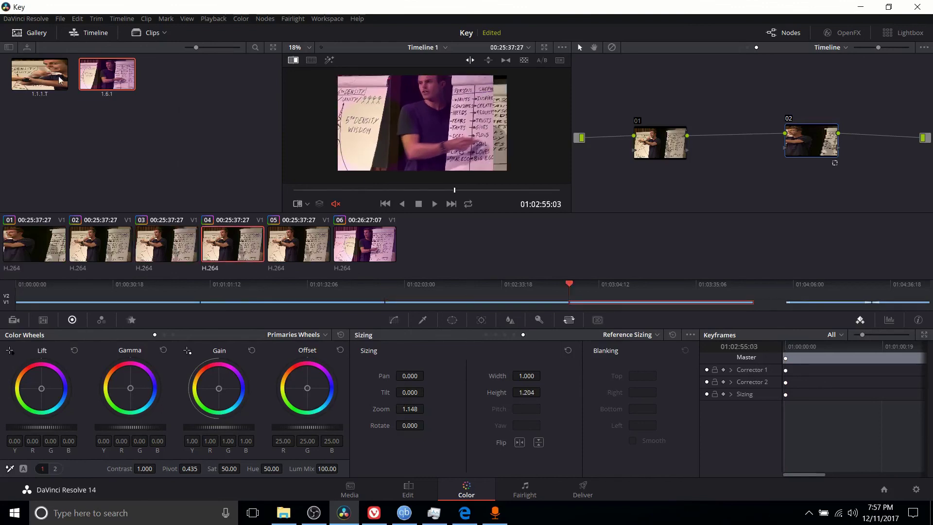
{"action": "left_click", "coordinate": [61, 80]}
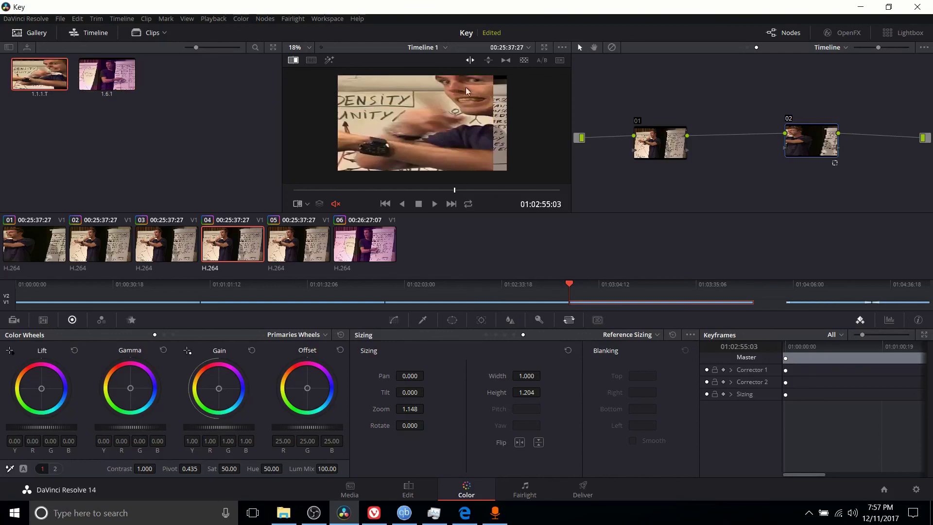
Turn the still wipe off, then step through clips 05 and 06 to settle on clip 03.
{"action": "left_click_drag", "start_coordinate": [465, 88], "coordinate": [401, 114]}
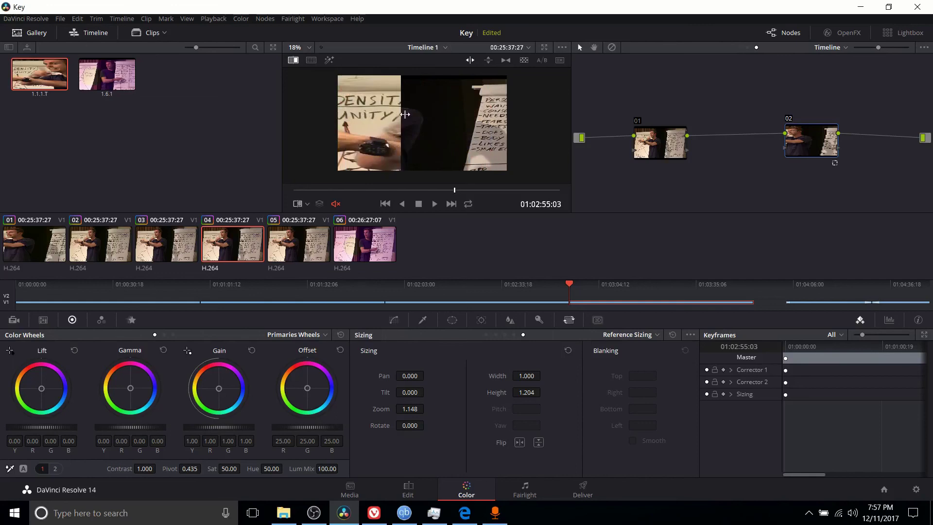
{"action": "left_click", "coordinate": [293, 62]}
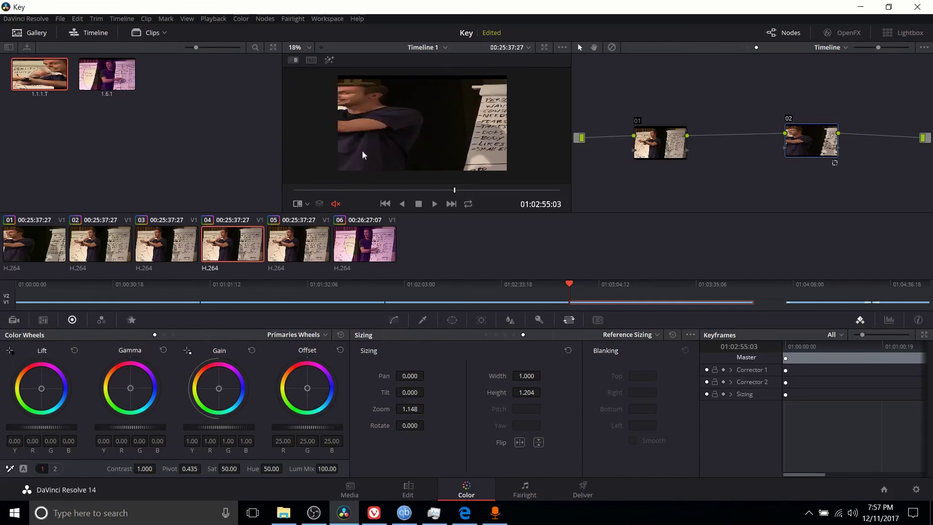
{"action": "left_click", "coordinate": [312, 250]}
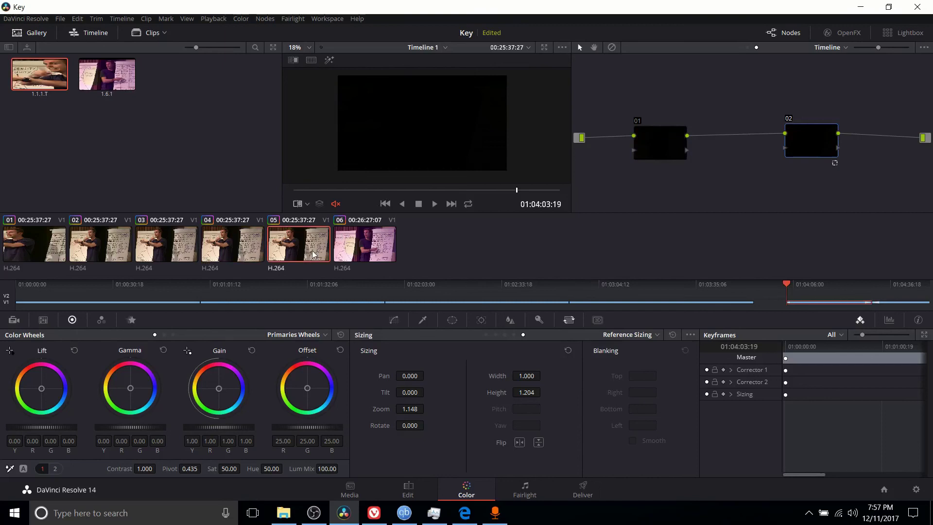
{"action": "left_click", "coordinate": [362, 251]}
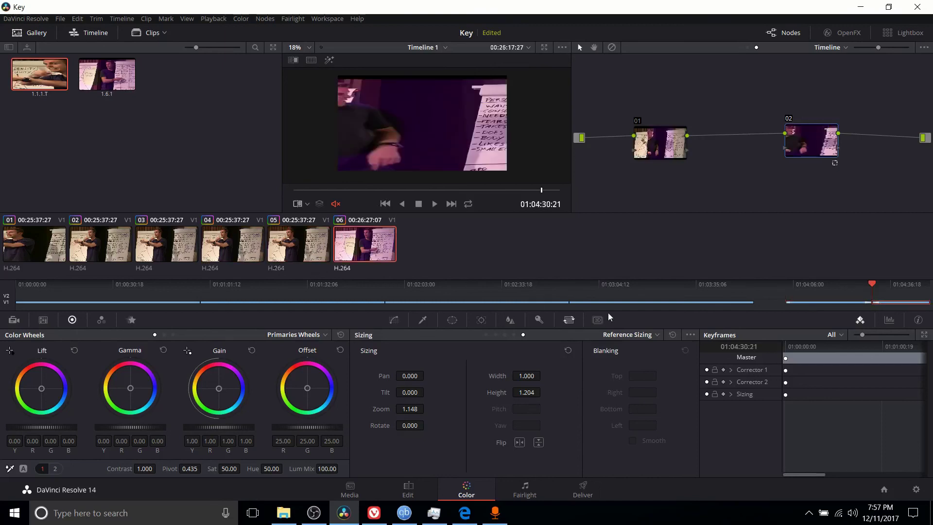
{"action": "key", "text": "Up"}
{"action": "key", "text": "Up"}
{"action": "key", "text": "Up"}
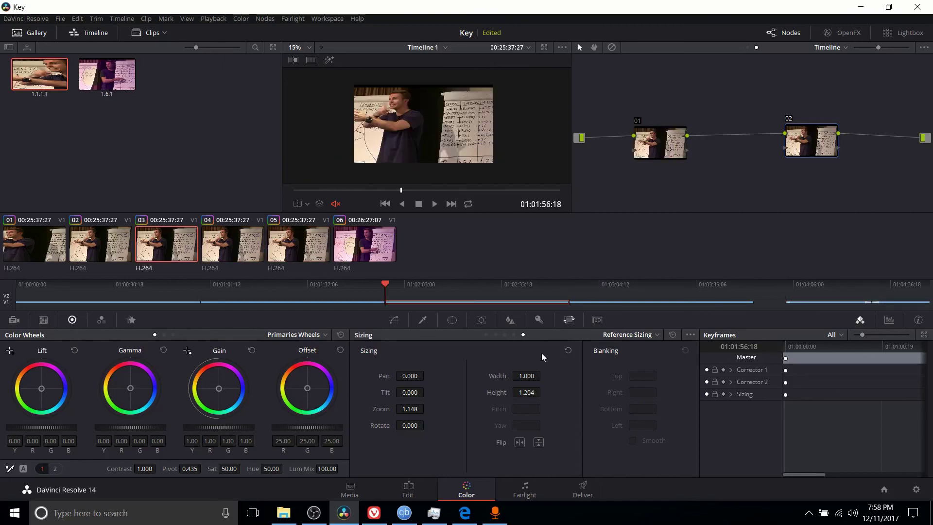